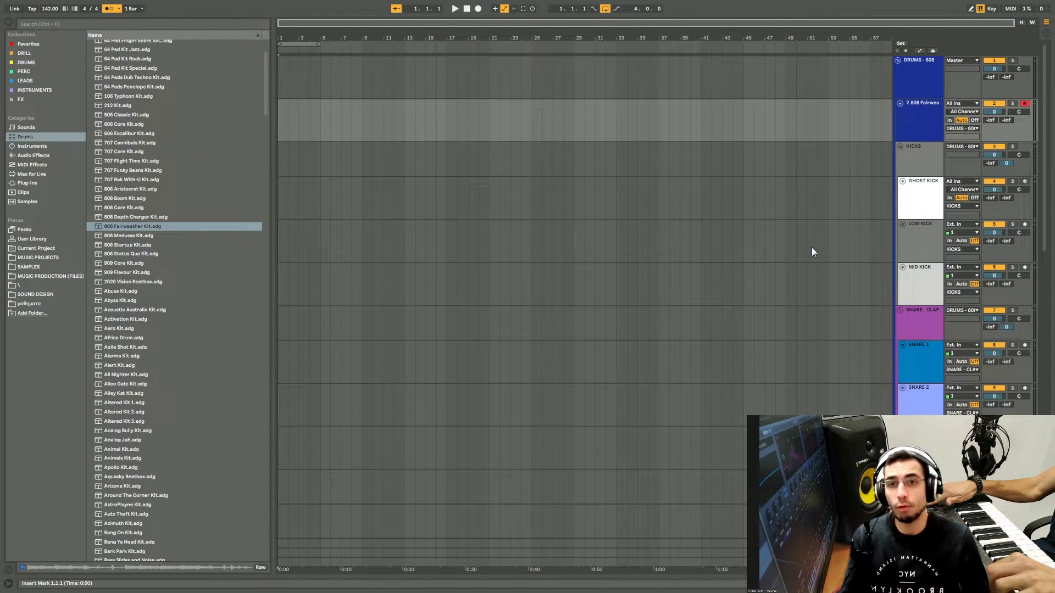
Find 808 Fairweather Kit.adg in the Drums category of the browser and select it
scroll(120, 236, up, 4)
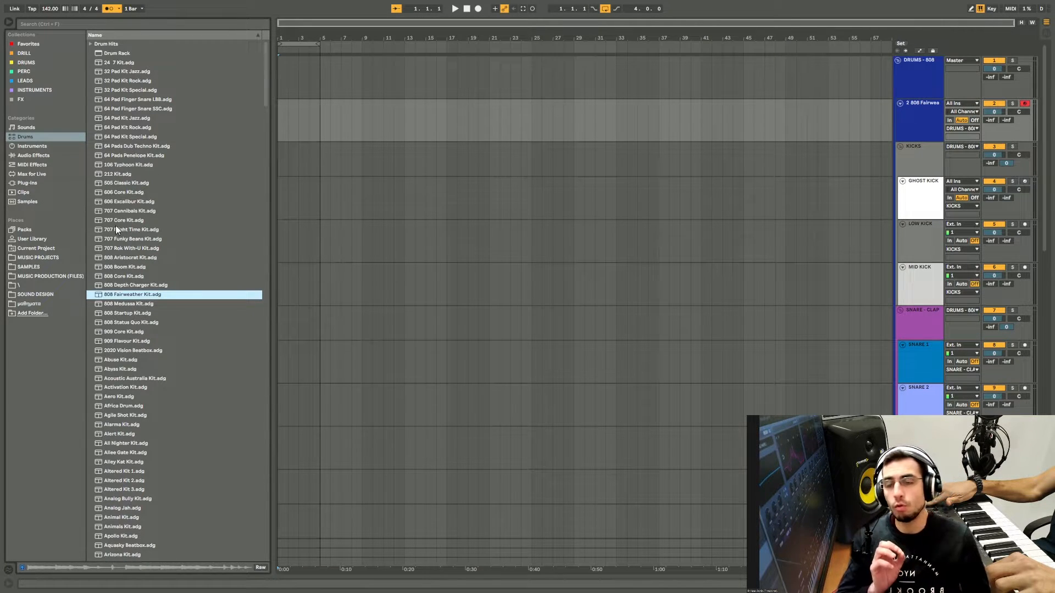
click(23, 139)
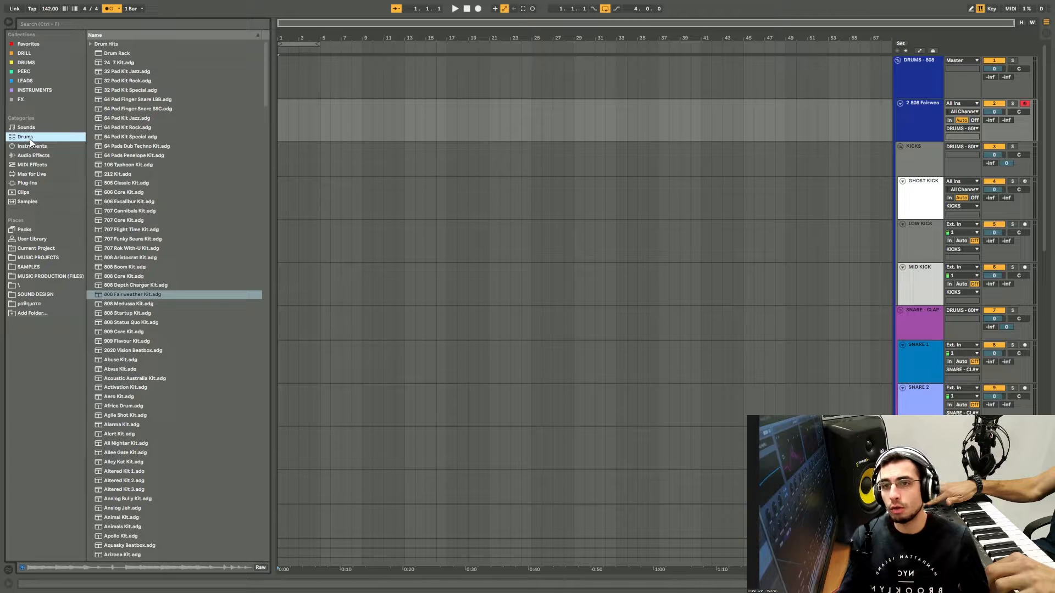
click(114, 295)
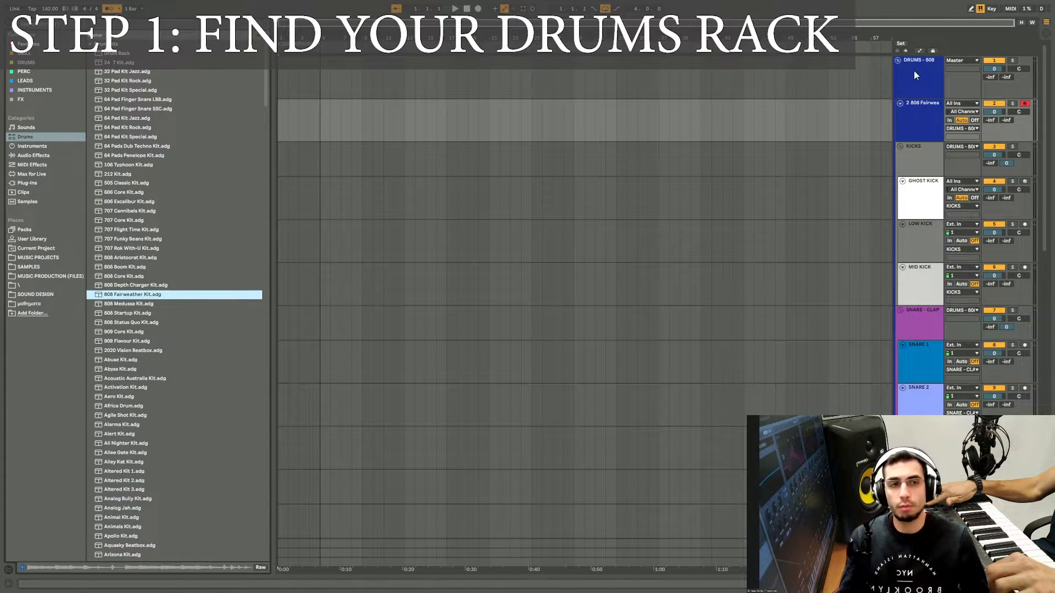
Delete the existing 808 Fairweather track and insert a new MIDI track armed for recording
click(1026, 104)
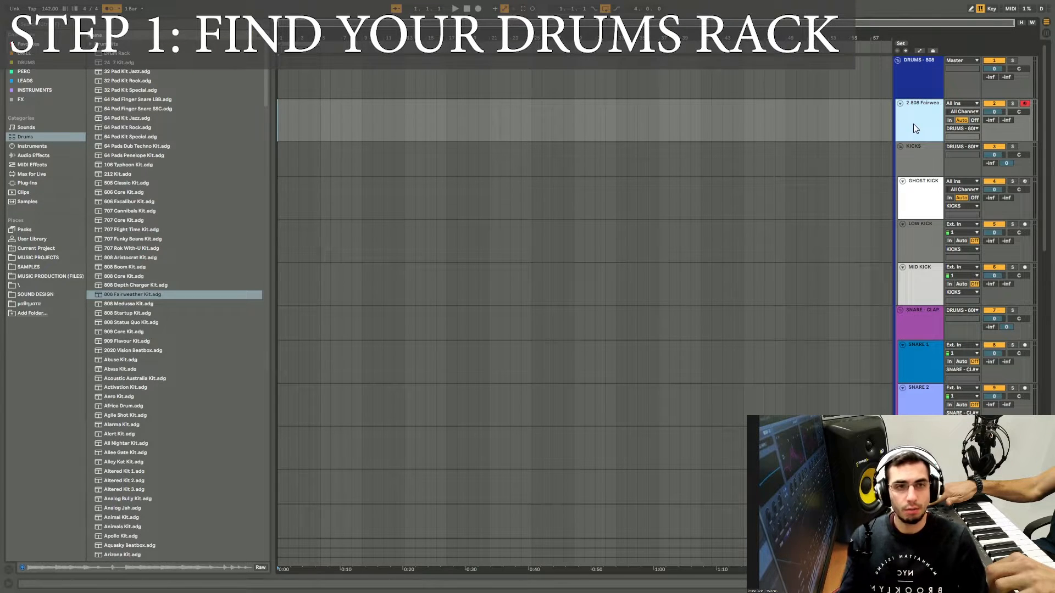
key(Delete)
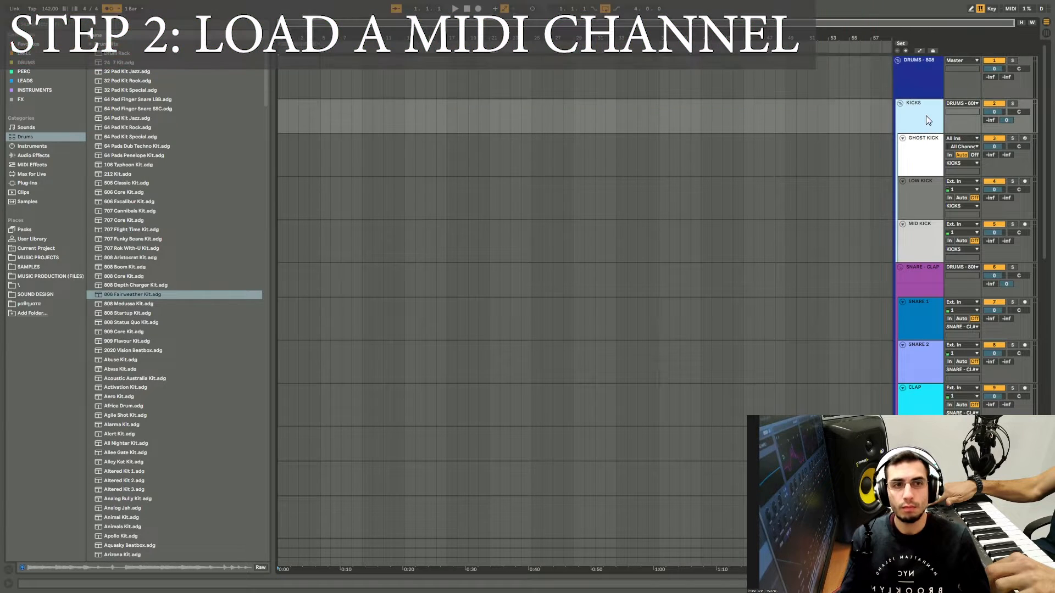
right_click(925, 115)
click(956, 182)
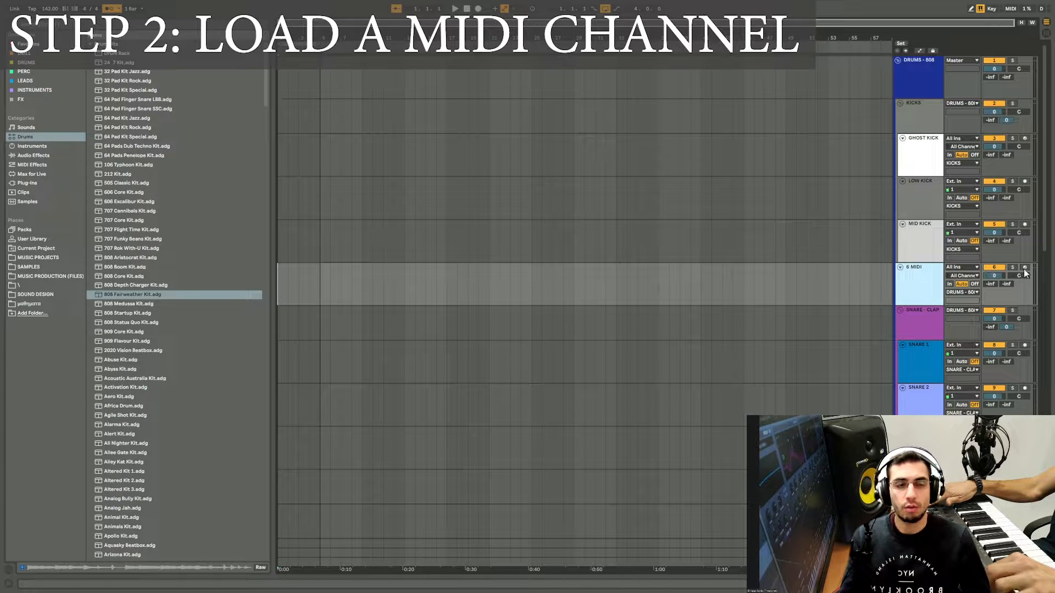
click(1025, 269)
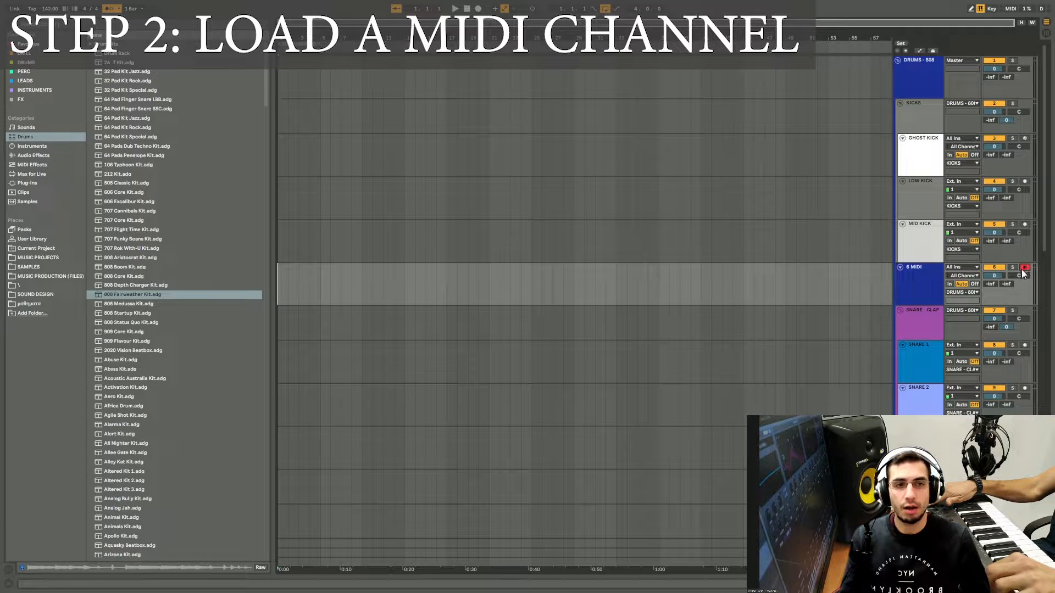
Load 808 Fairweather Kit.adg onto the new MIDI track and select its Snare 808 Tone 1 pad
double_click(132, 295)
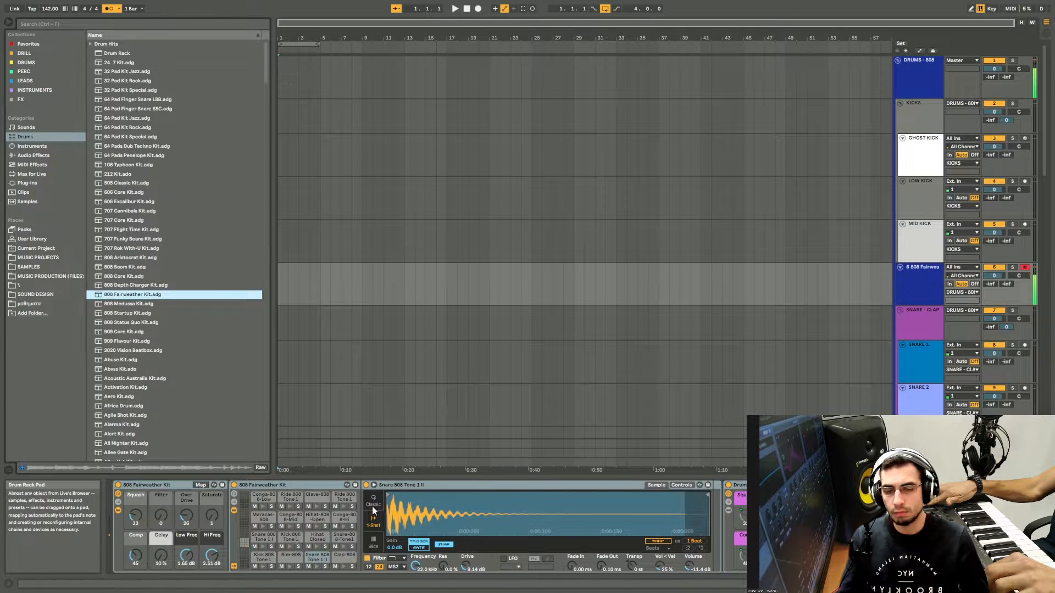
click(318, 557)
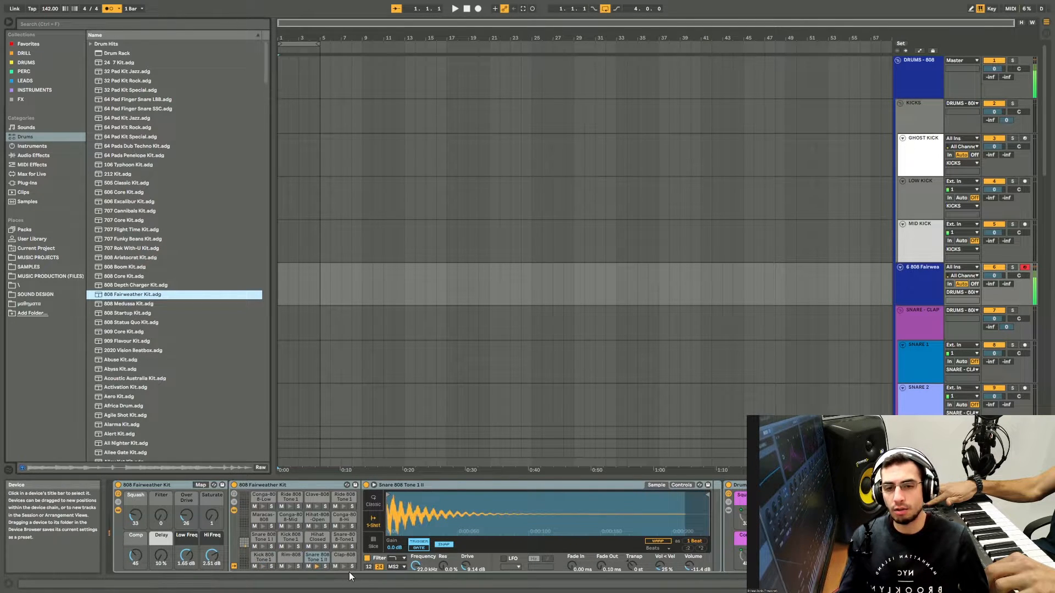
click(317, 546)
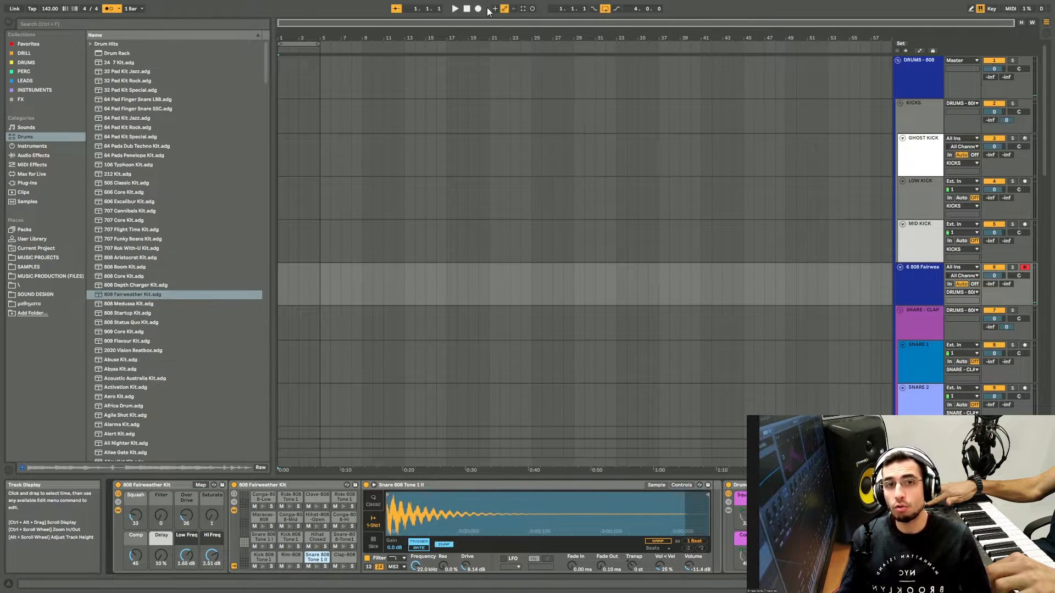
Extend the arrangement loop from bar 1 to bar 12, giving it a length of 11 bars
drag(319, 37, 501, 99)
drag(433, 44, 393, 82)
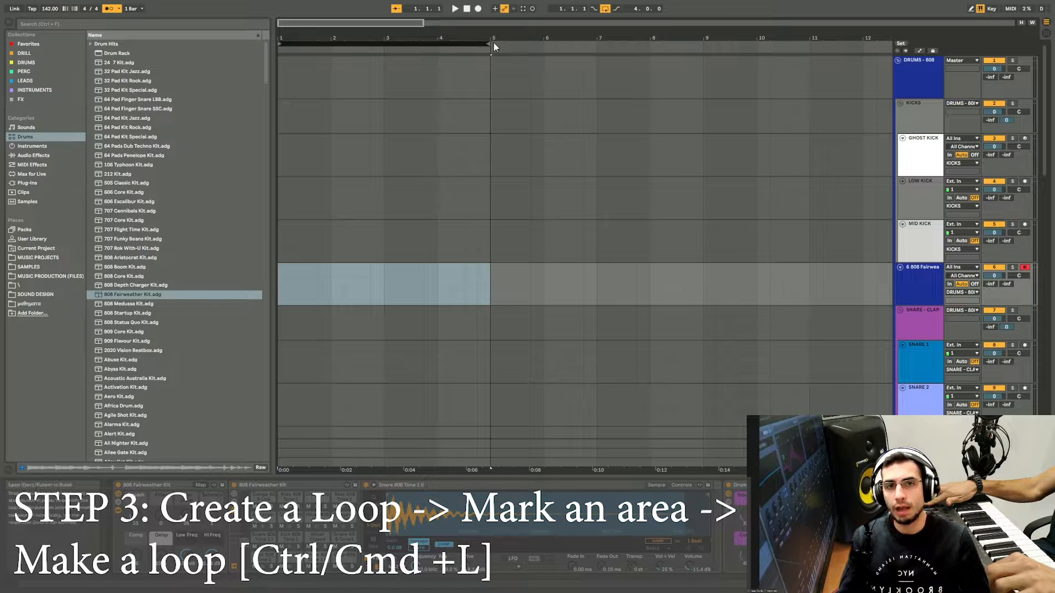
drag(488, 43, 846, 72)
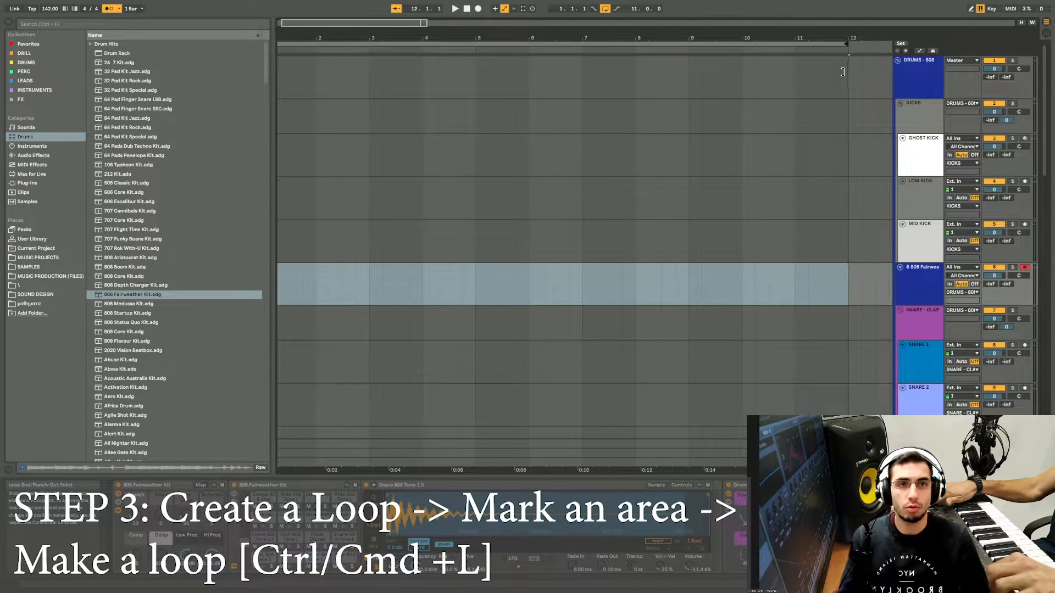
drag(785, 38, 431, 39)
drag(353, 34, 380, 37)
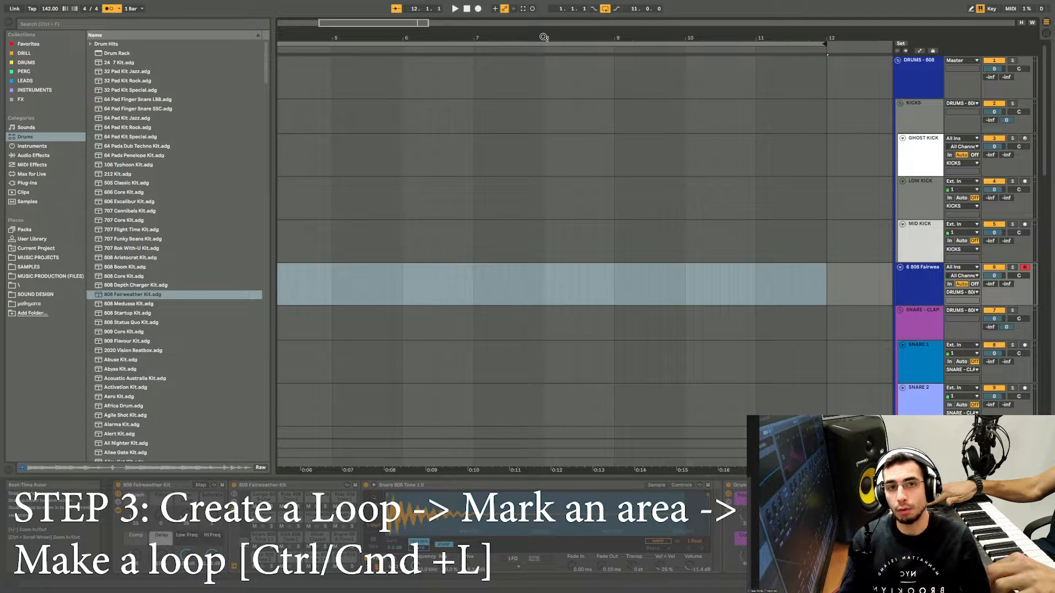
drag(544, 38, 507, 38)
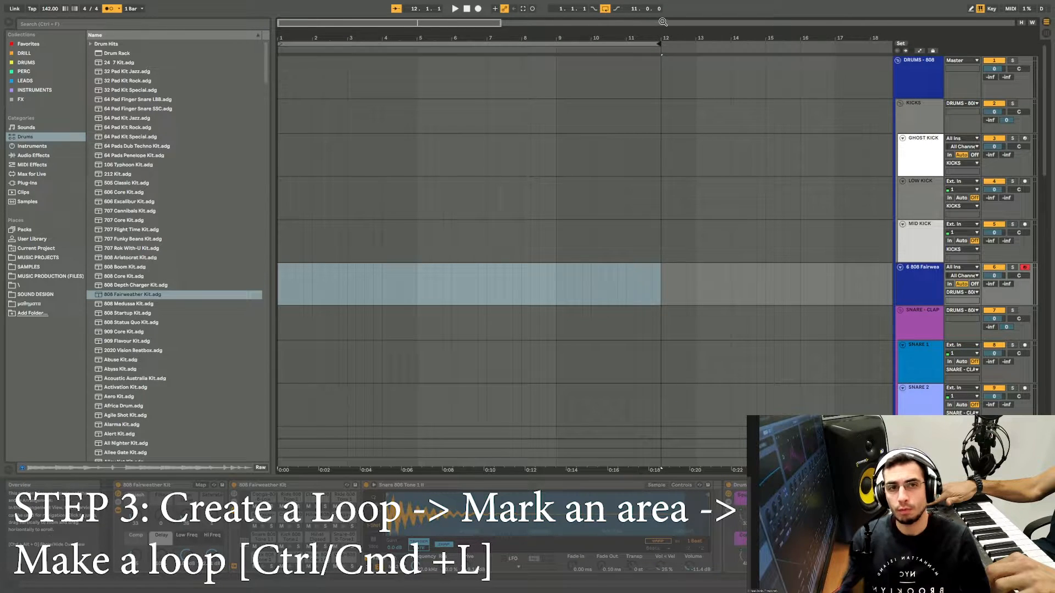
Turn off arrangement looping and return the playback position to the start of the arrangement
click(605, 8)
click(662, 85)
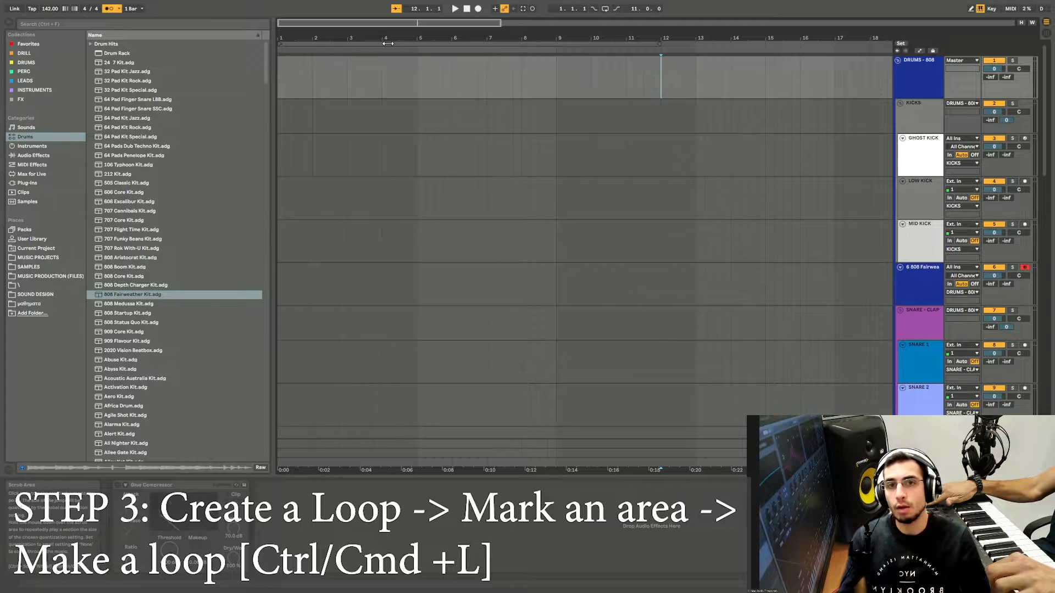
click(388, 43)
drag(382, 38, 383, 21)
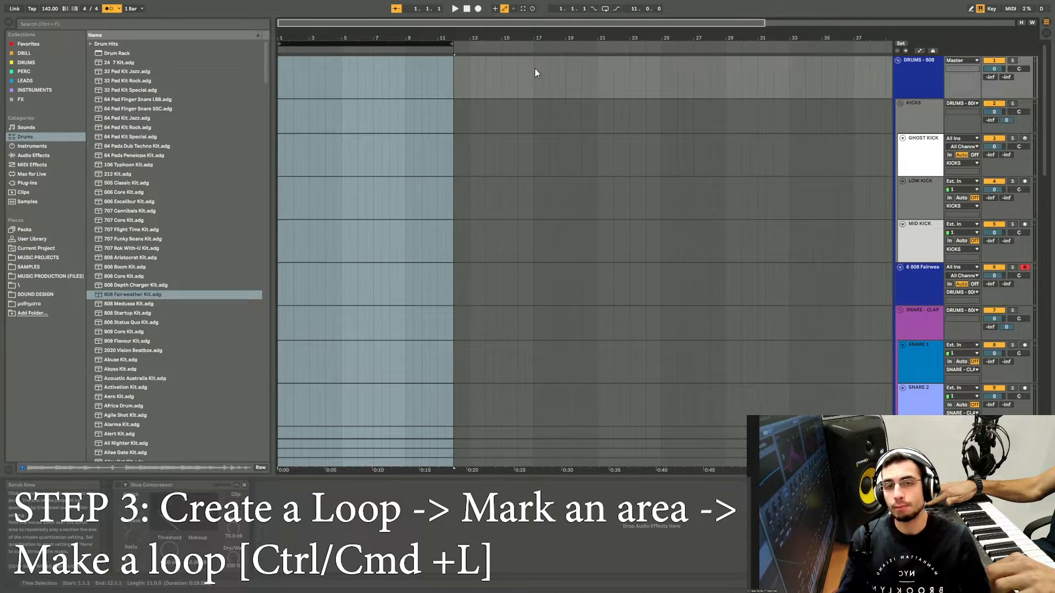
click(466, 9)
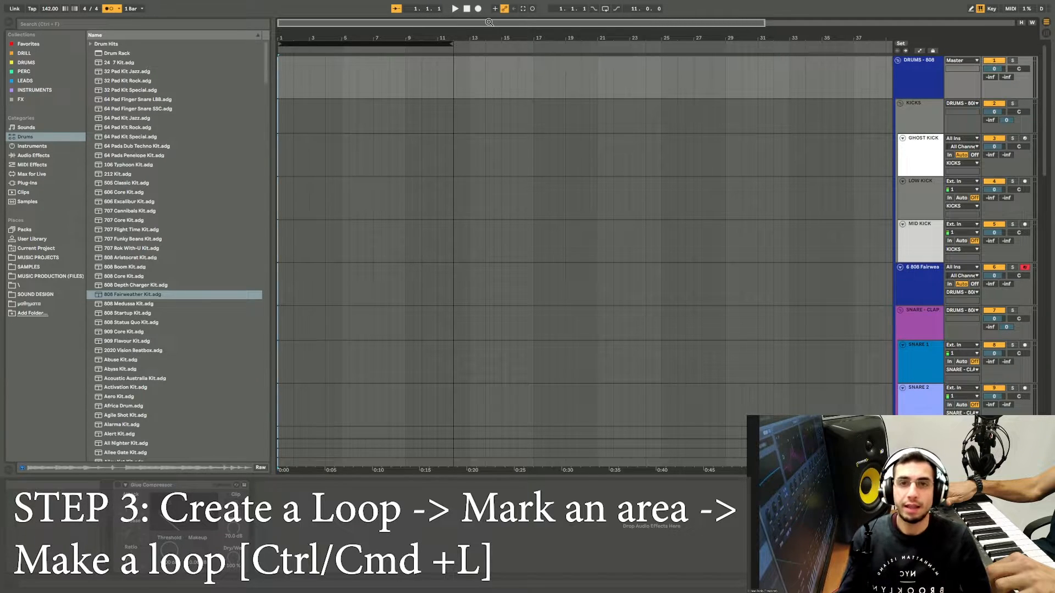
Record a kick and snare pattern of just over four bars from bar 1 on the 808 Fairweather track
click(939, 291)
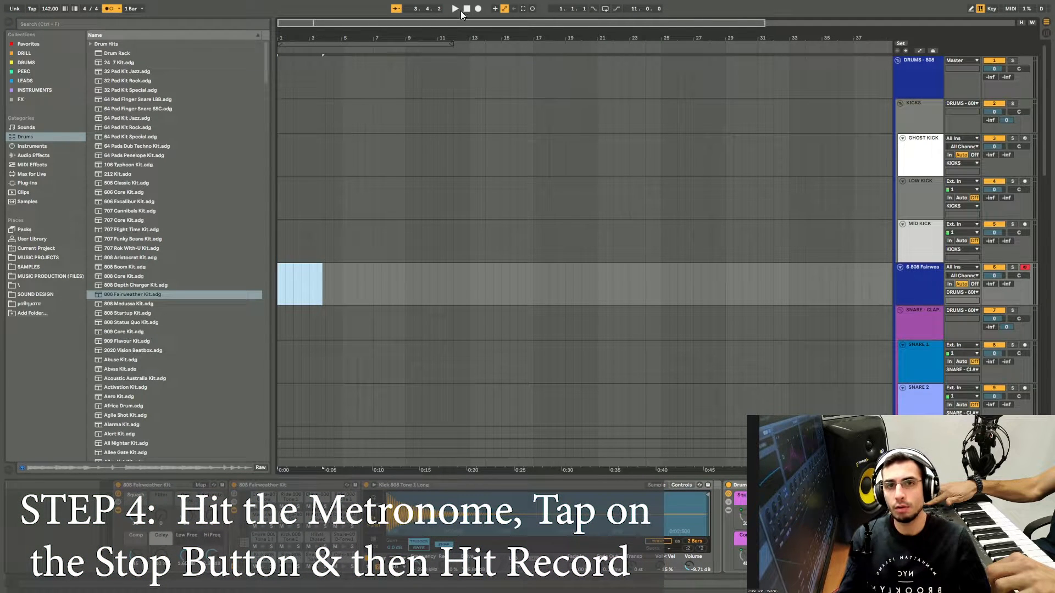
click(464, 10)
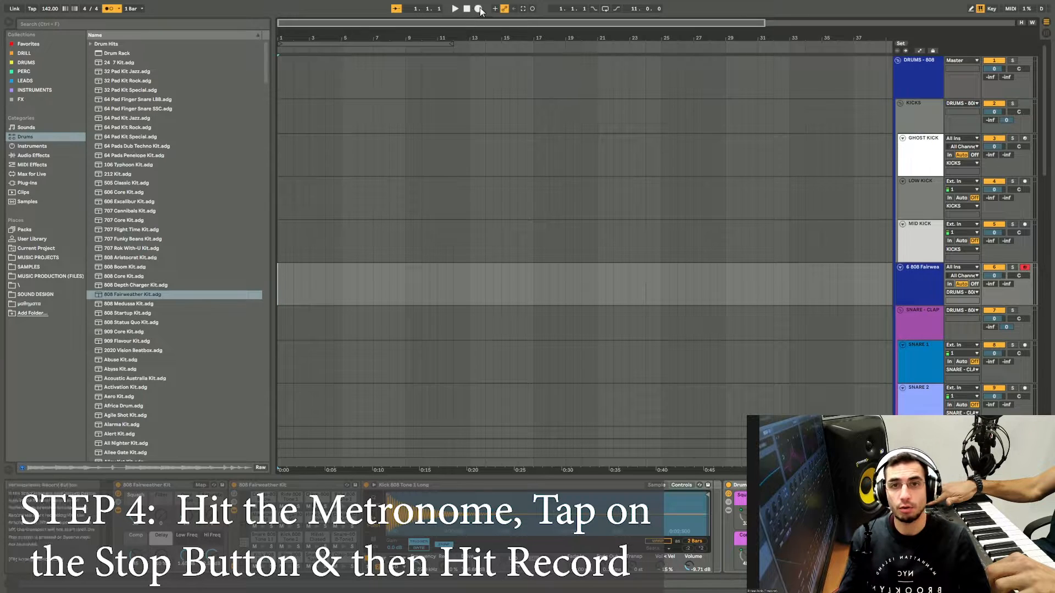
click(478, 9)
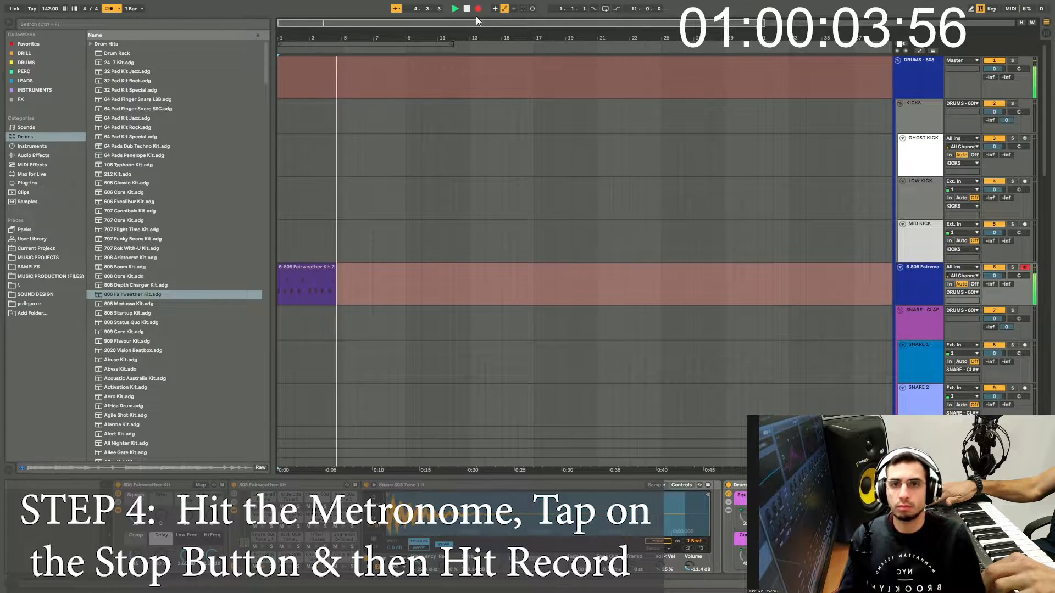
key(space)
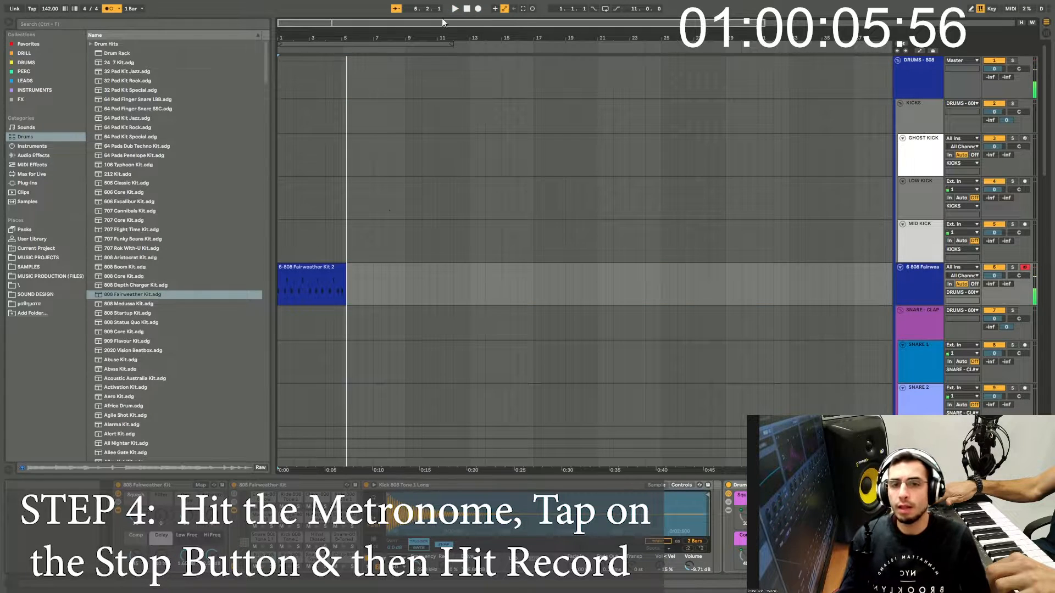
Open the recorded 808 Fairweather clip in the MIDI note editor and show its first bars
scroll(305, 286, up, 5)
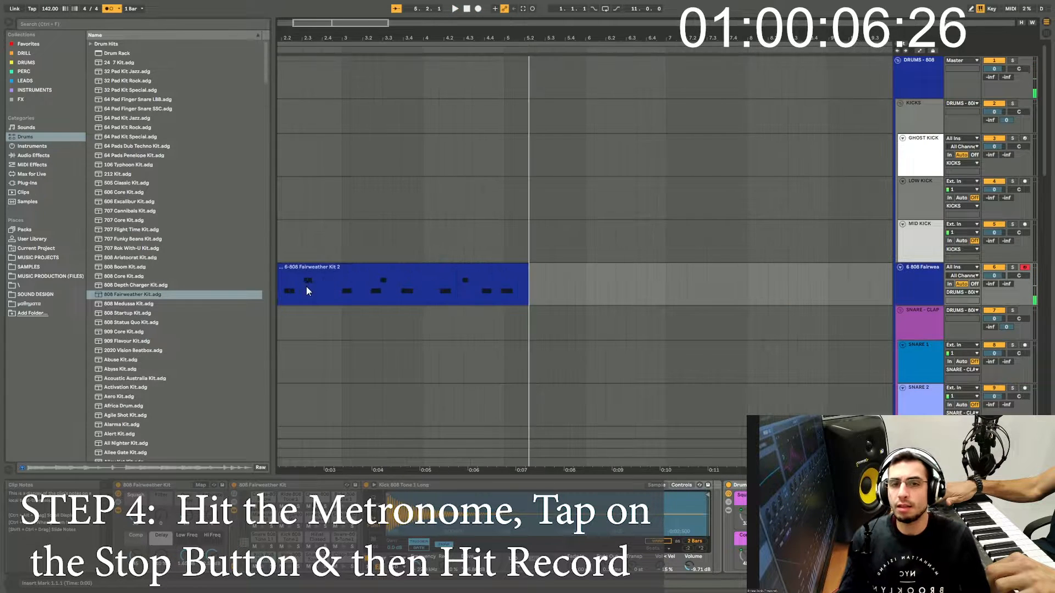
double_click(525, 275)
click(474, 528)
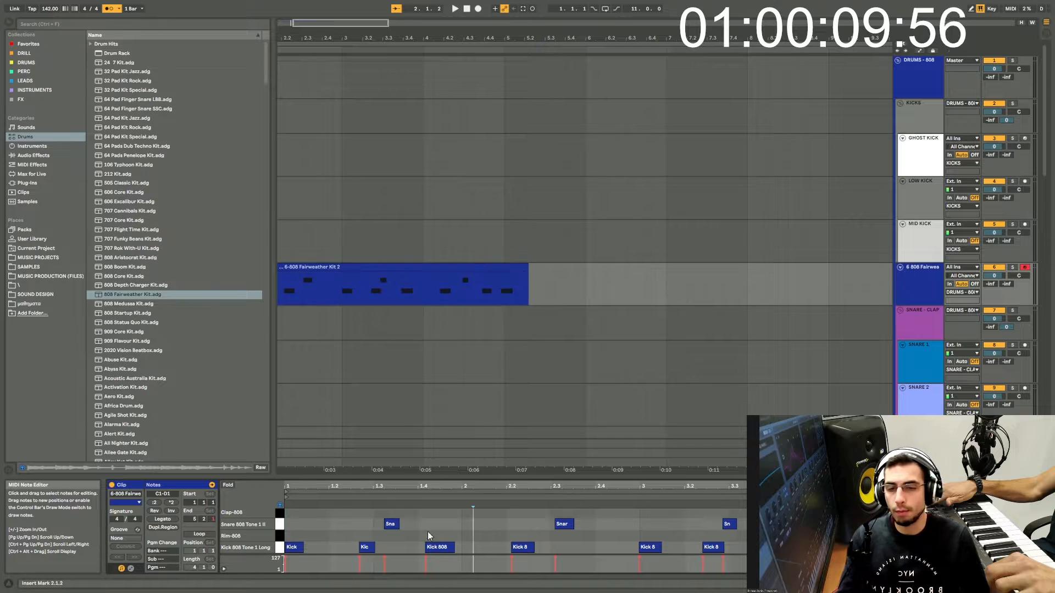
drag(389, 486, 389, 488)
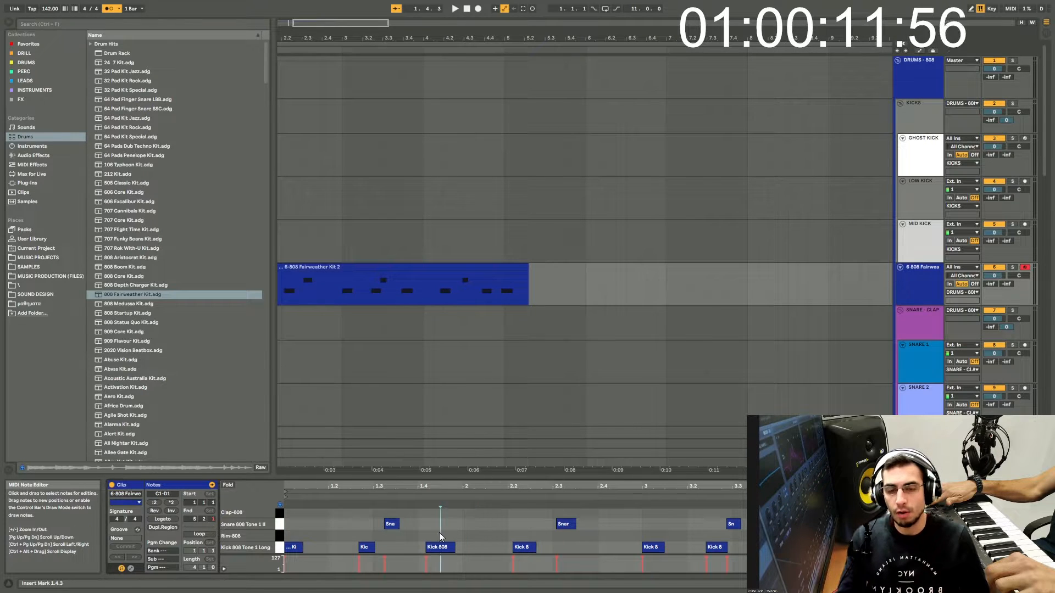
Quantize the start of all notes in the clip to 1/8 with an amount of 100%
key(ctrl+a)
right_click(439, 545)
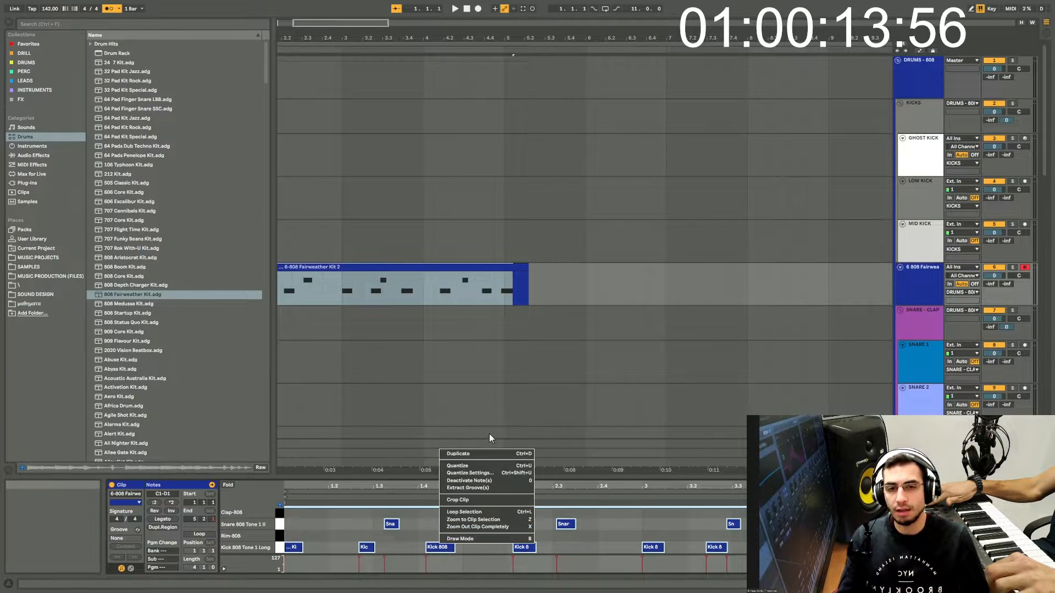
click(470, 473)
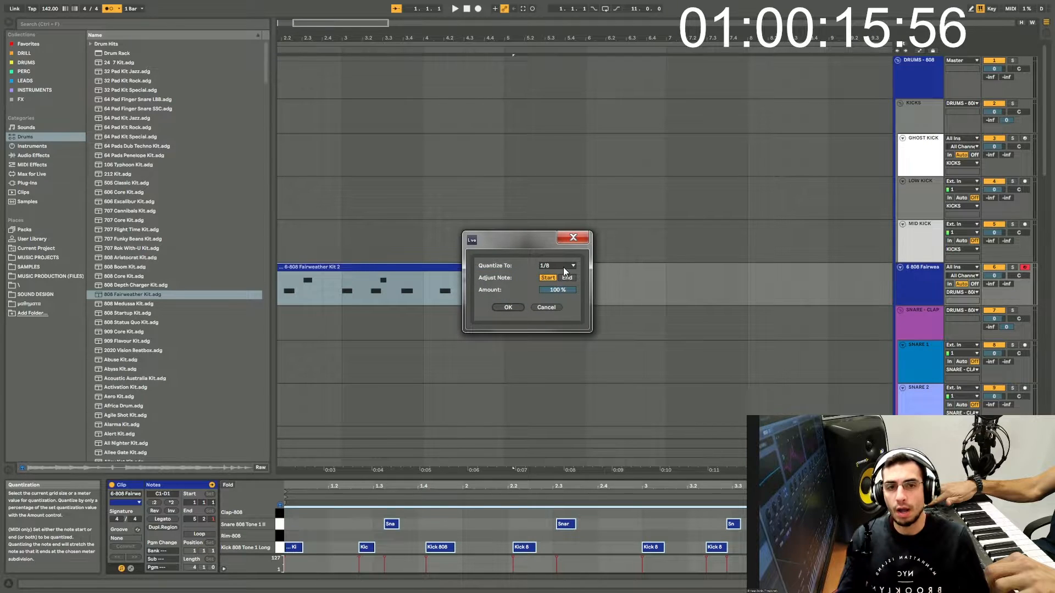
click(508, 307)
click(425, 526)
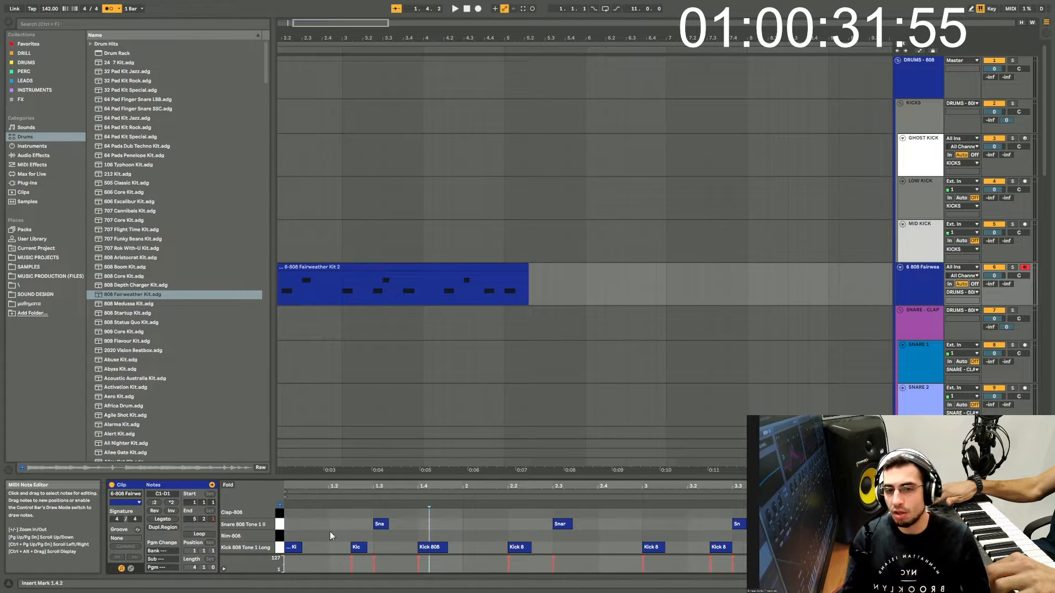
Inspect the snare notes in the clip and play back the quantized drum pattern
drag(313, 488, 315, 486)
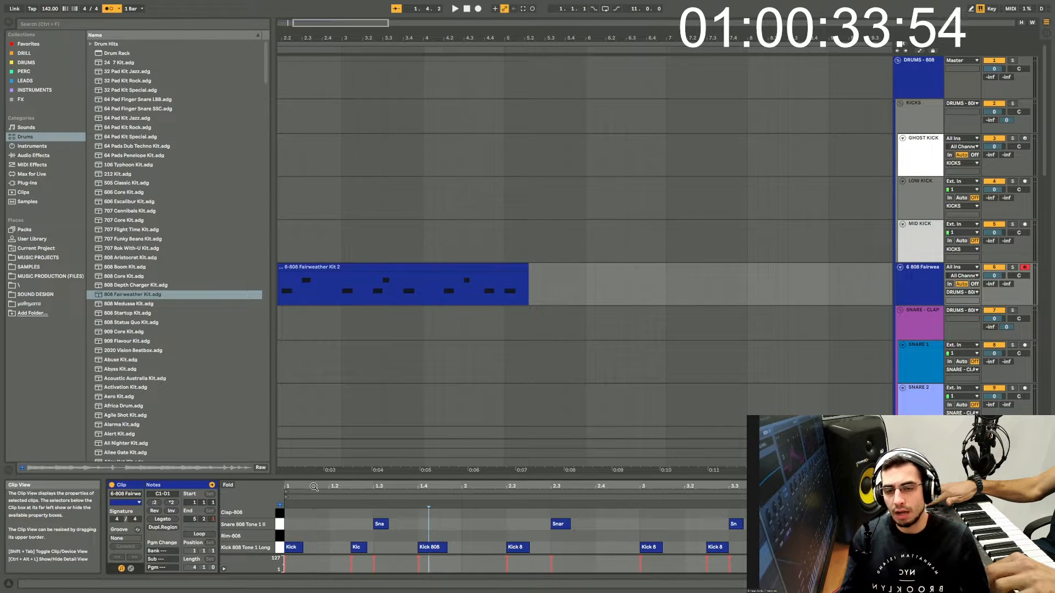
drag(289, 522, 904, 517)
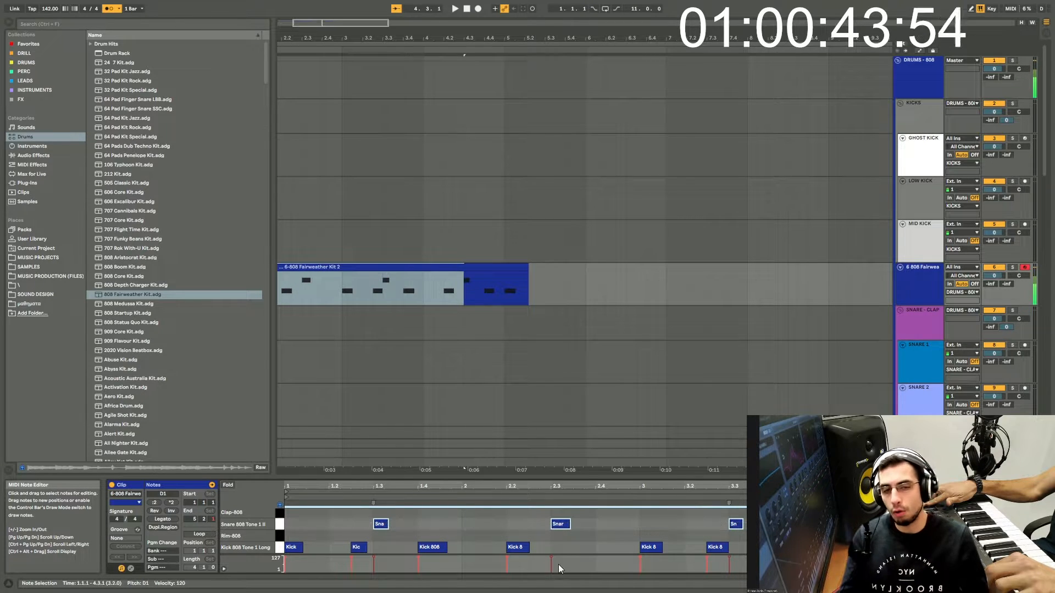
click(482, 526)
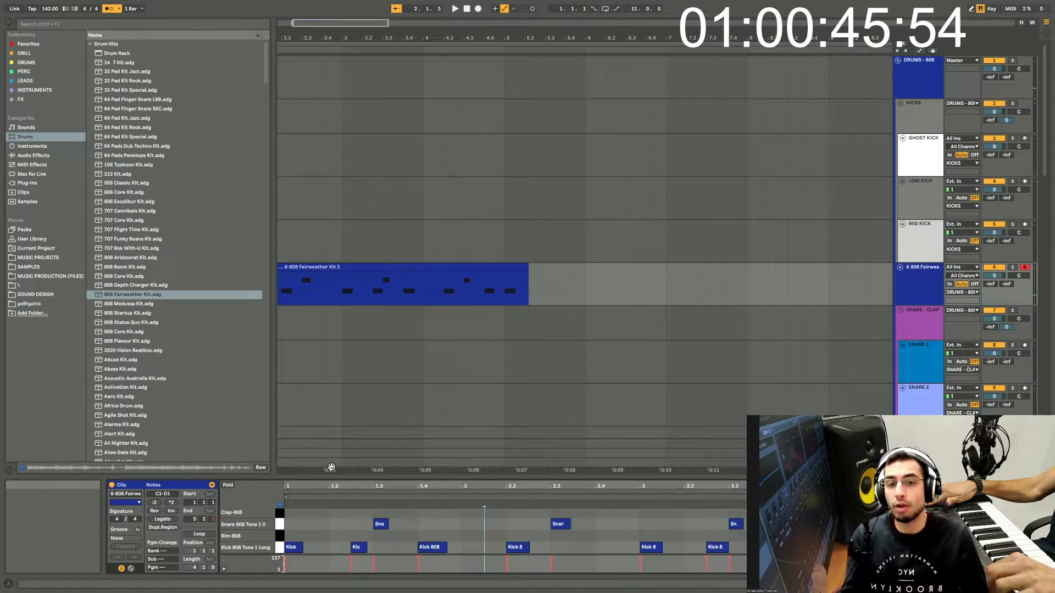
key(space)
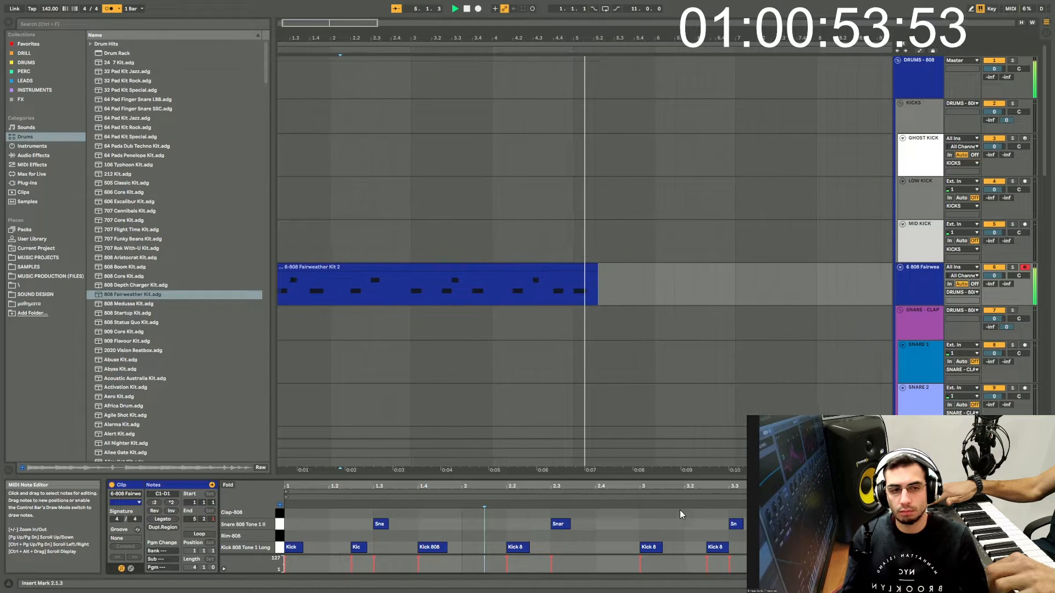
key(space)
Trim the end of the 808 Fairweather clip to bar 5 so that it is exactly four bars long
click(584, 268)
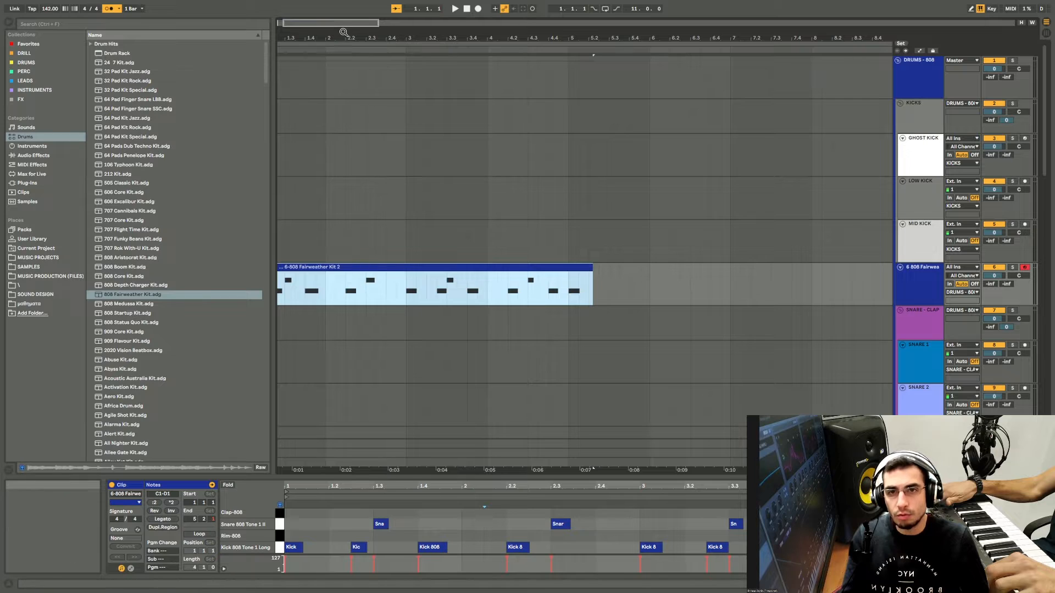
drag(344, 37, 367, 36)
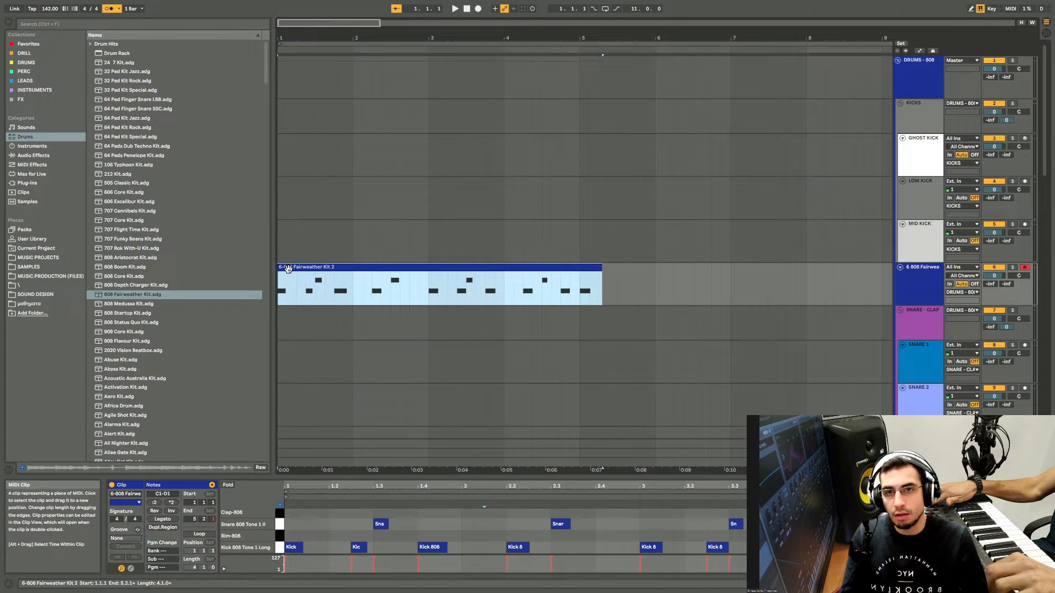
mouse_move(287, 267)
mouse_down()
mouse_move(324, 272)
mouse_move(291, 279)
mouse_up()
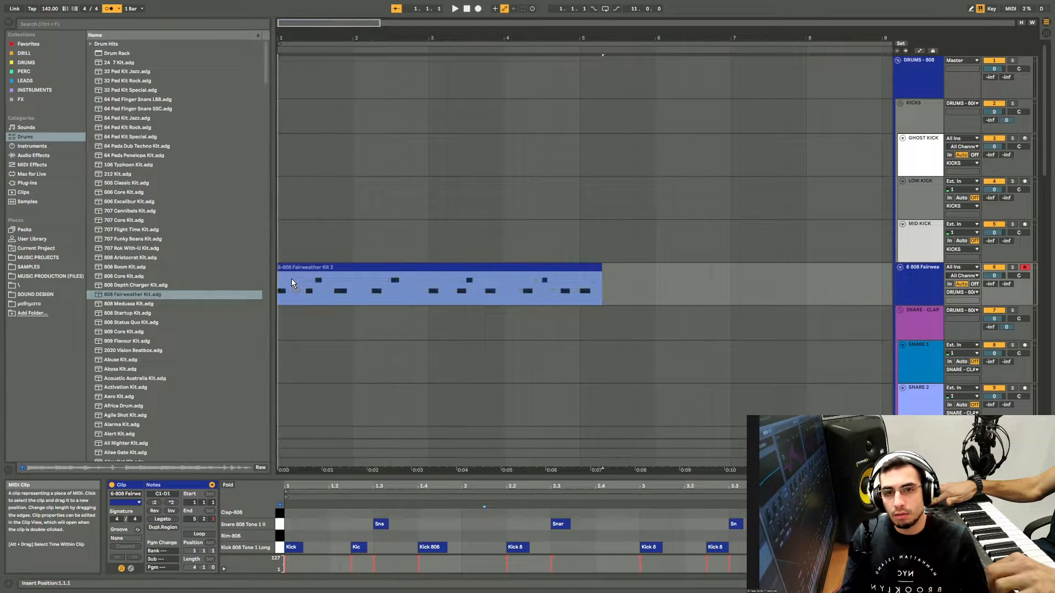
click(602, 266)
drag(601, 266, 580, 268)
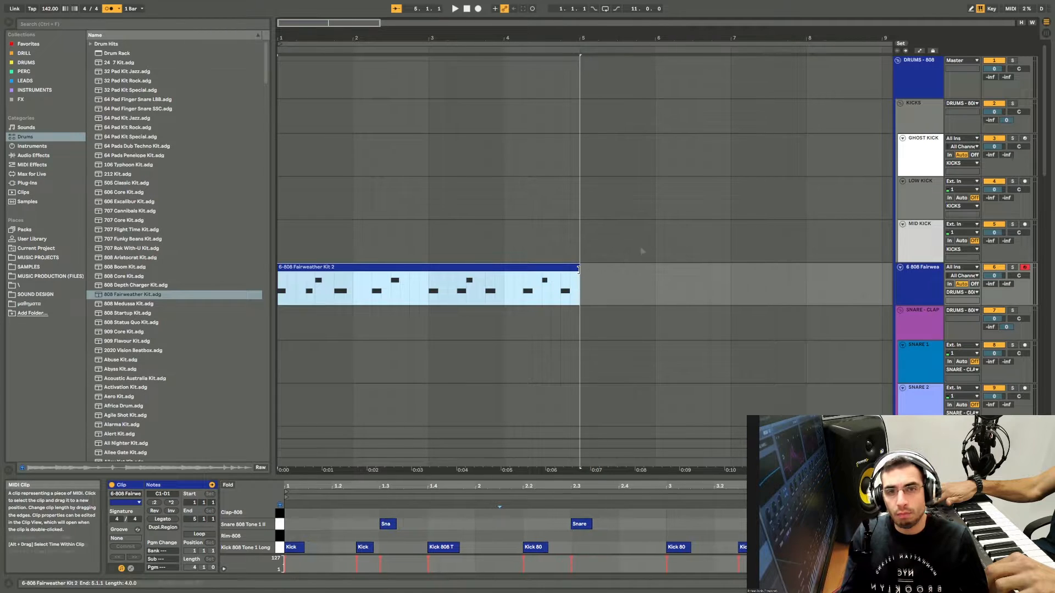
Crop the trimmed 808 Fairweather clip to its four-bar length
right_click(556, 270)
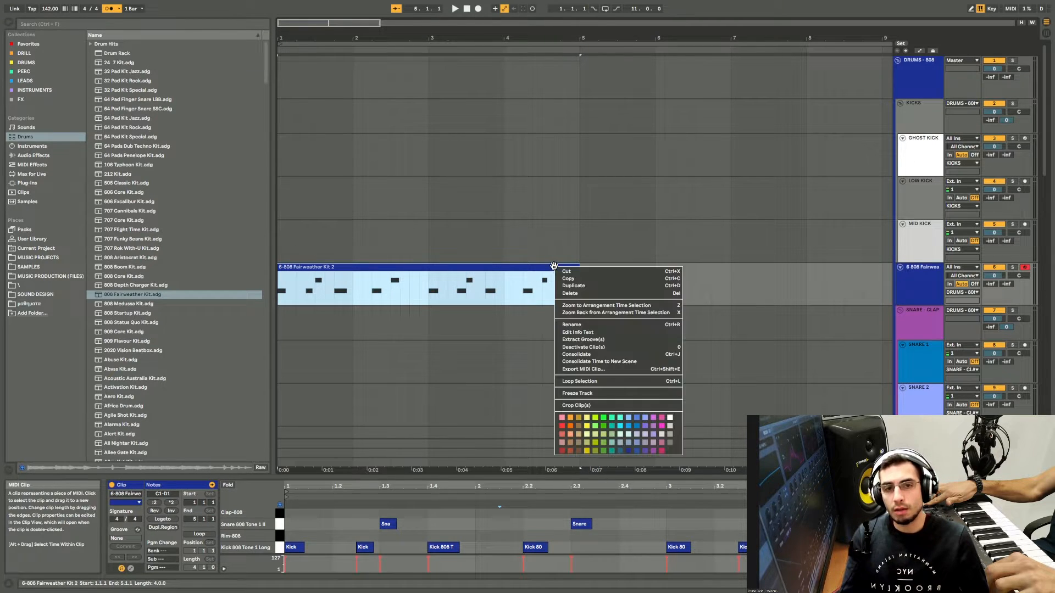
click(583, 408)
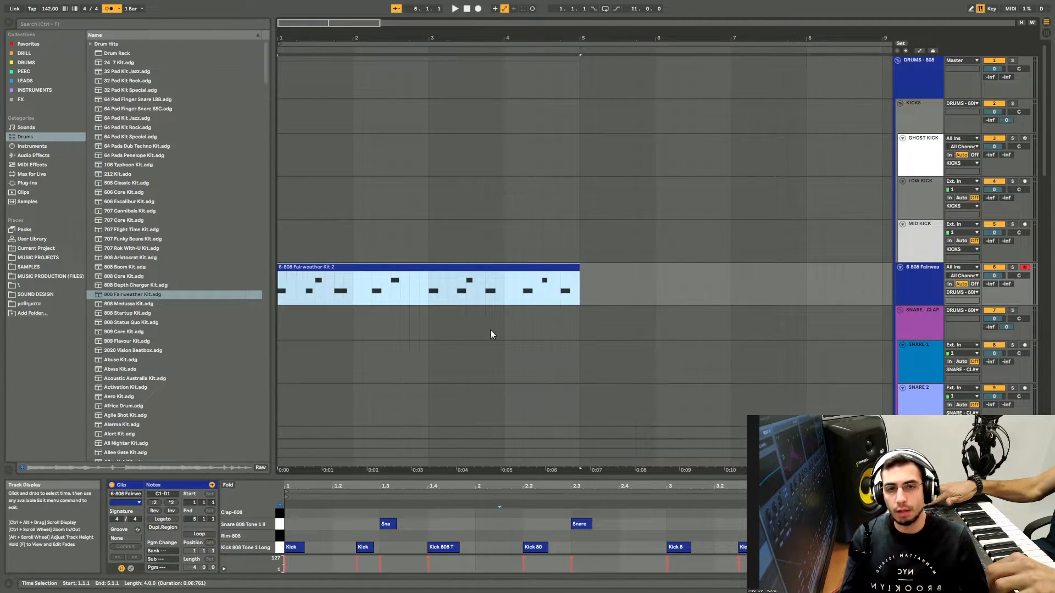
Audition the Hihat Closed 808 sound and add a one-sixteenth hi-hat note at 1.1.1 in the clip
click(302, 523)
scroll(287, 530, up, 3)
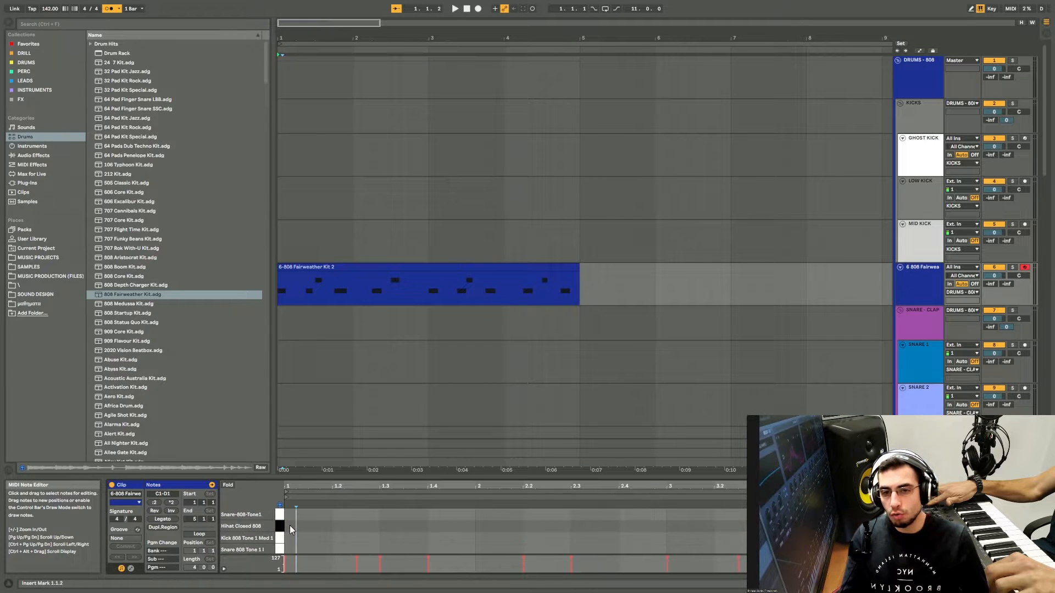
scroll(286, 529, up, 1)
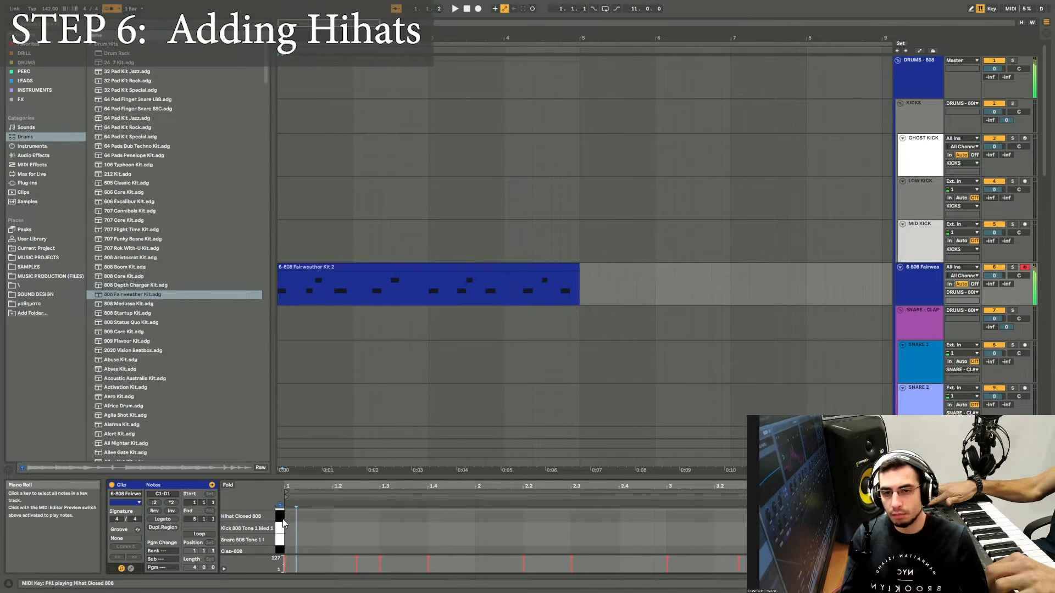
click(282, 518)
double_click(291, 517)
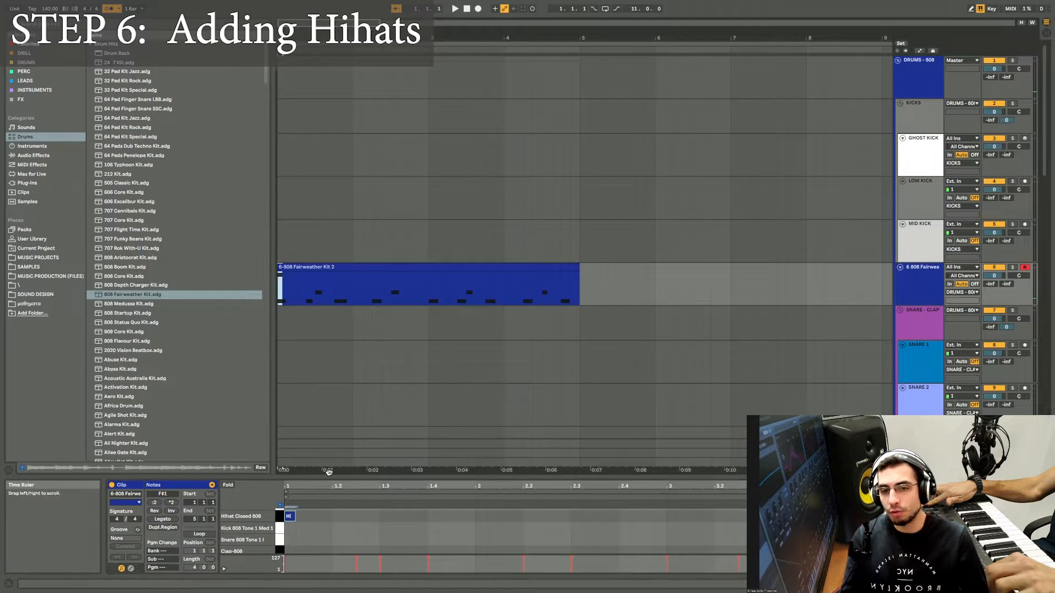
Enlarge the note editor and duplicate the closed hi-hat note repeatedly until sixteenth-note hi-hats fill all four bars
drag(328, 478, 328, 337)
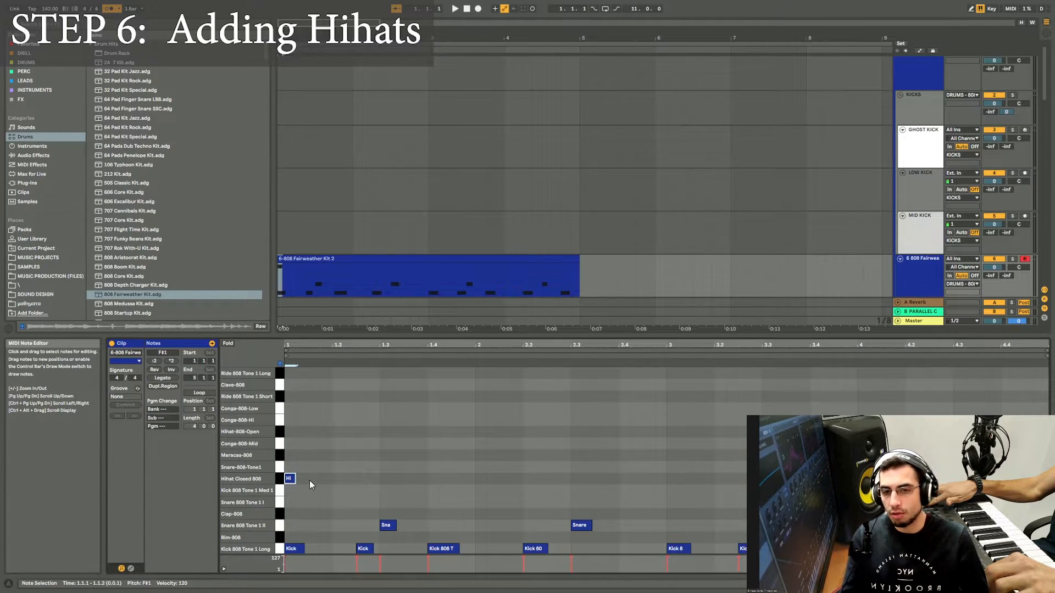
drag(334, 474, 290, 485)
key(ctrl+d)
key(ctrl+d)
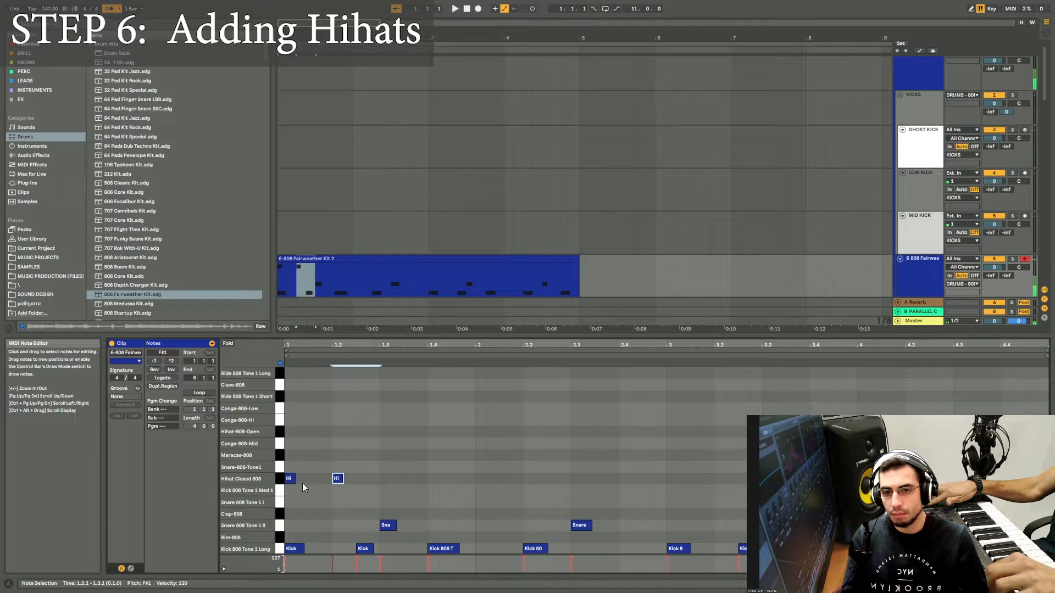
drag(386, 476, 288, 490)
key(ctrl+d)
key(ctrl+d)
key(ctrl+d)
key(ctrl+d)
key(ctrl+d)
key(ctrl+d)
key(ctrl+d)
key(ctrl+d)
key(ctrl+d)
key(ctrl+d)
key(ctrl+d)
key(ctrl+d)
key(ctrl+d)
key(ctrl+d)
key(ctrl+d)
key(ctrl+d)
key(ctrl+d)
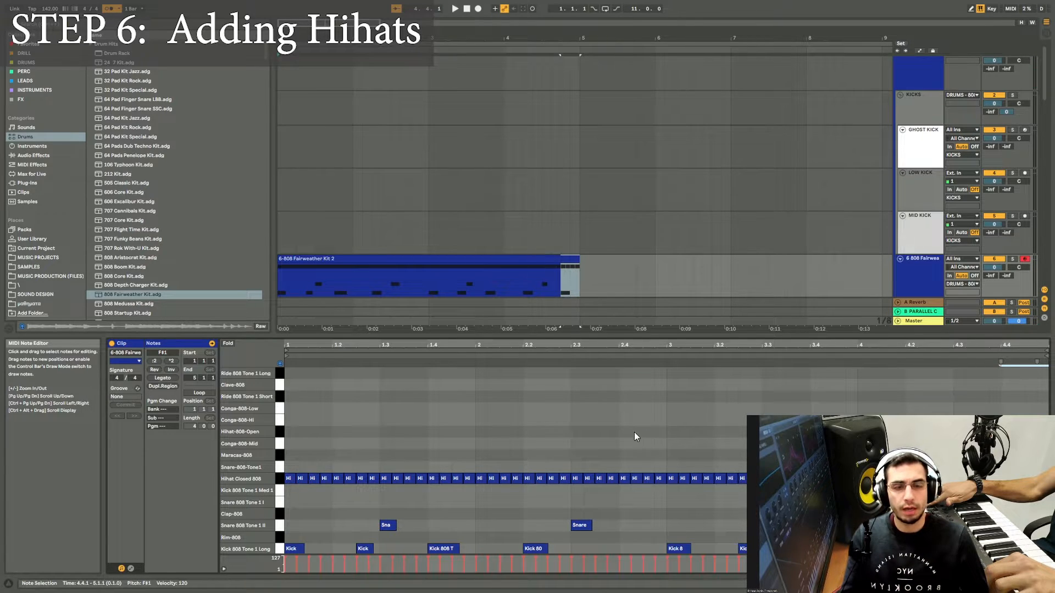
Delete the two closed hi-hats at each snare hit, at 1.3, 2.3, 3.3 and 4.3, and play back the pattern
drag(393, 453, 394, 485)
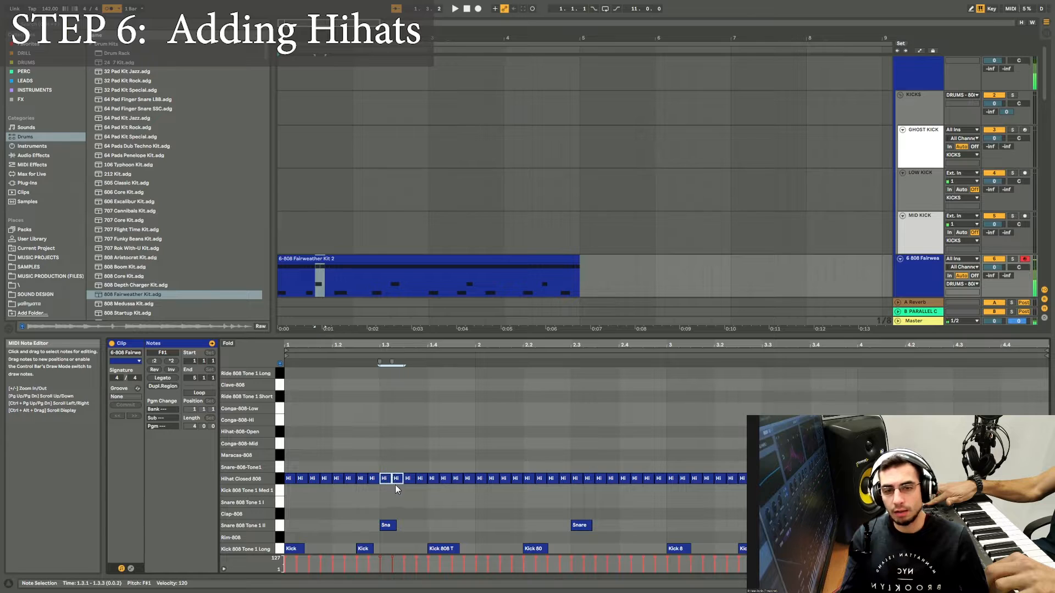
key(Delete)
click(578, 476)
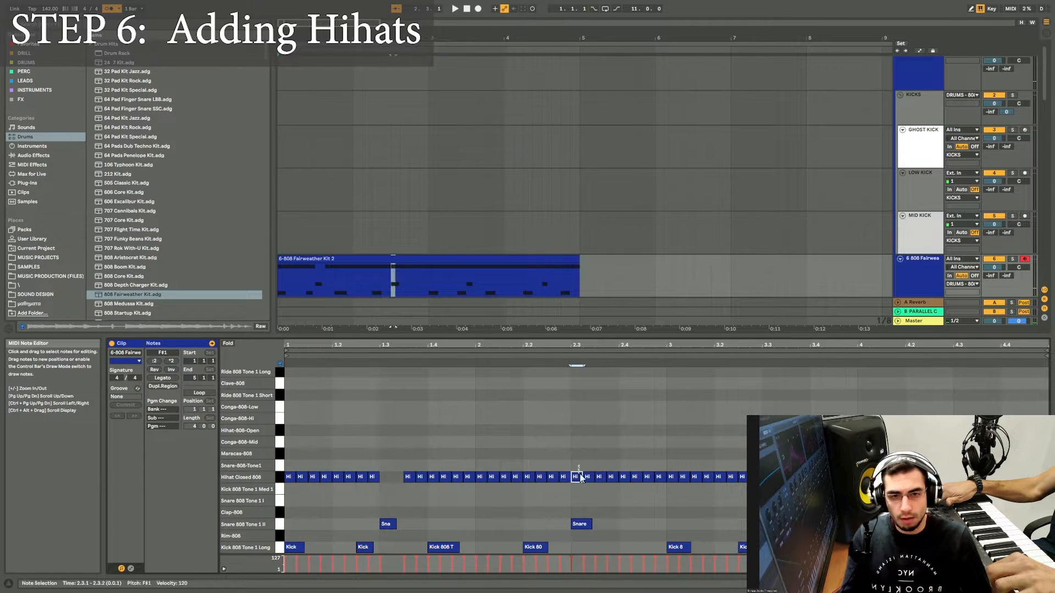
shift+click(585, 479)
key(Delete)
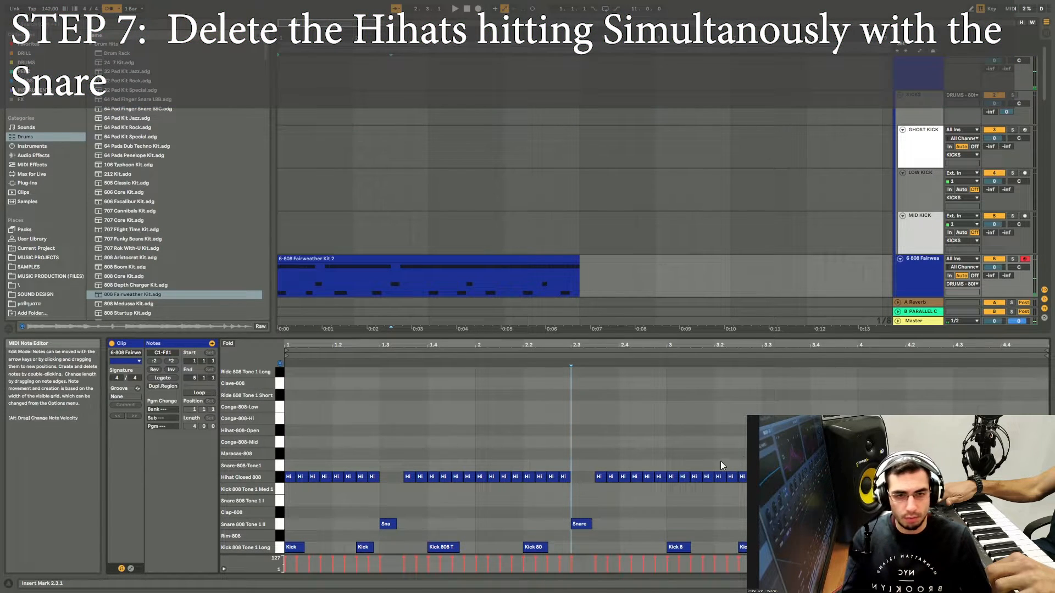
drag(766, 463, 780, 480)
key(Delete)
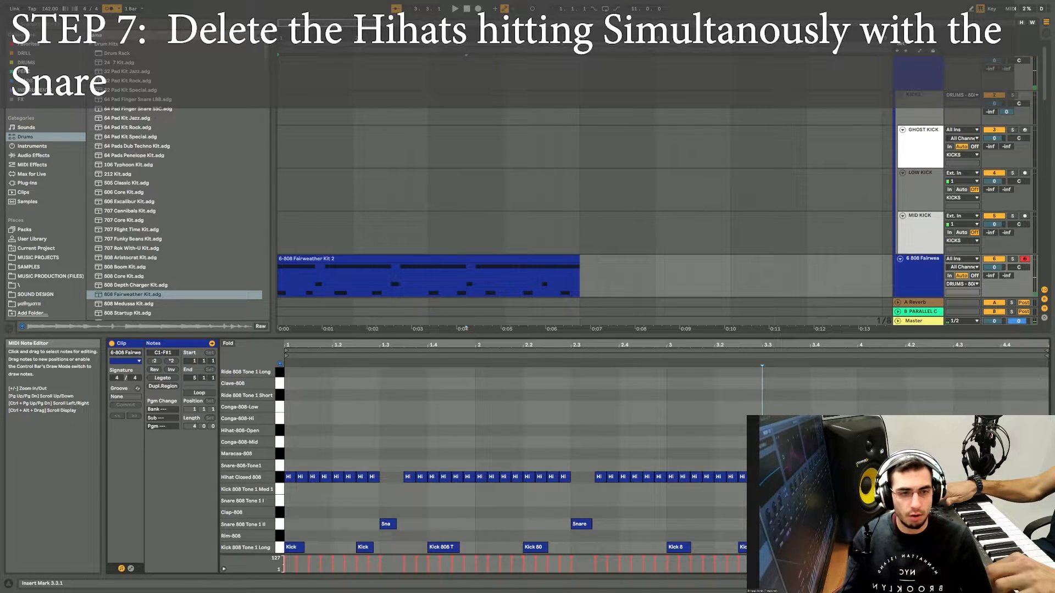
drag(957, 466, 972, 481)
key(Delete)
key(space)
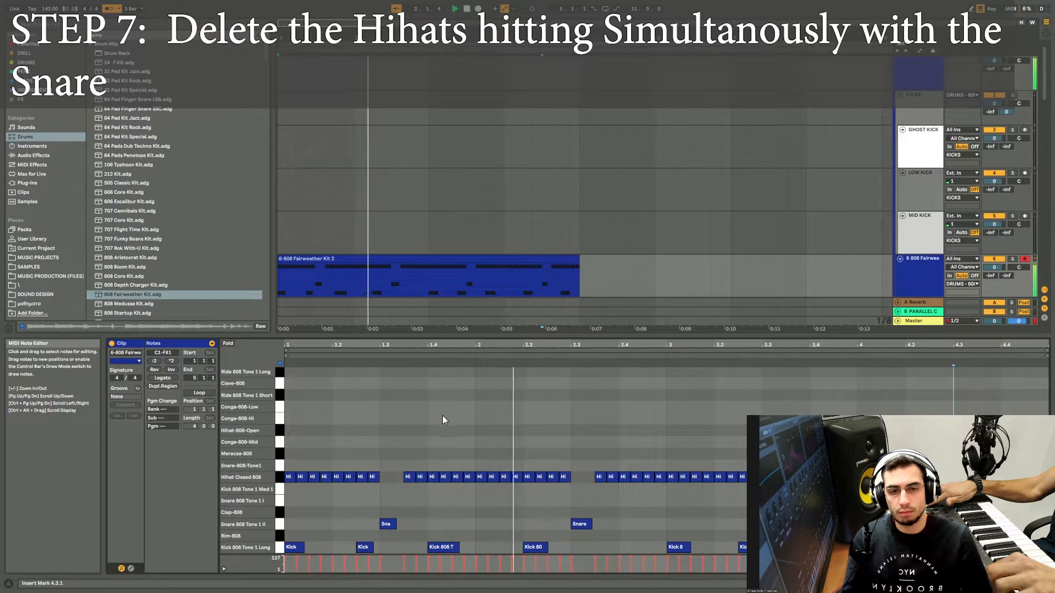
key(space)
Lengthen the closed hi-hat at 1.4.1 to two sixteenths, duplicate it up to the snare at 2.3, and play it back
click(443, 447)
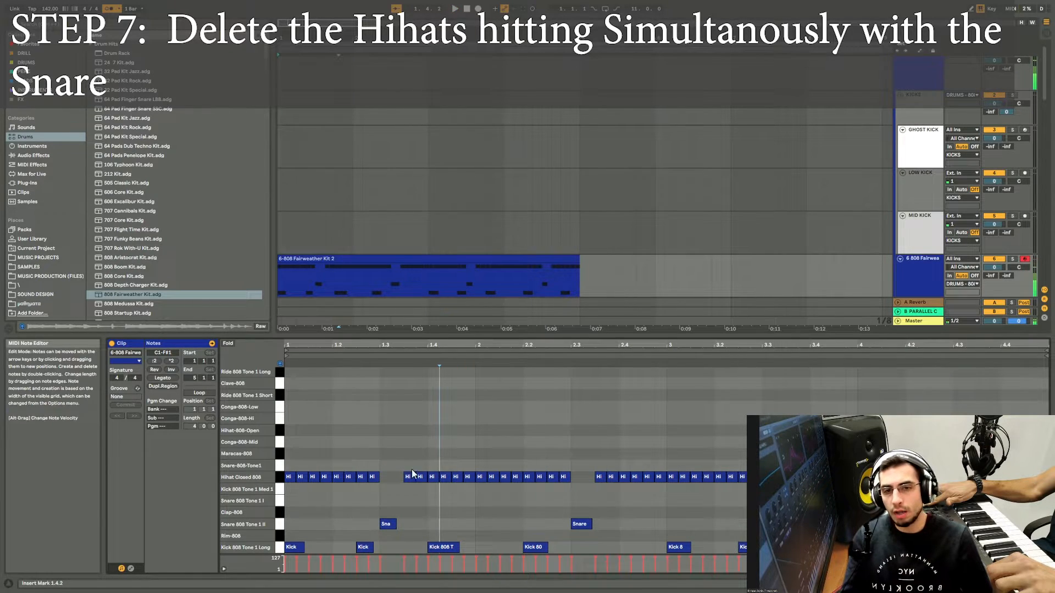
click(433, 477)
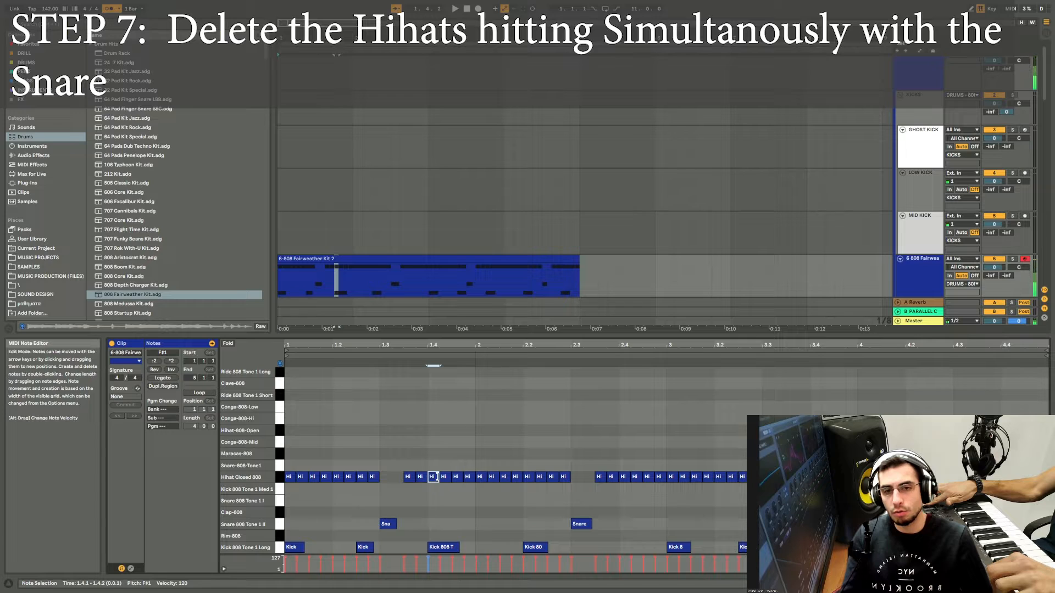
drag(438, 478, 450, 480)
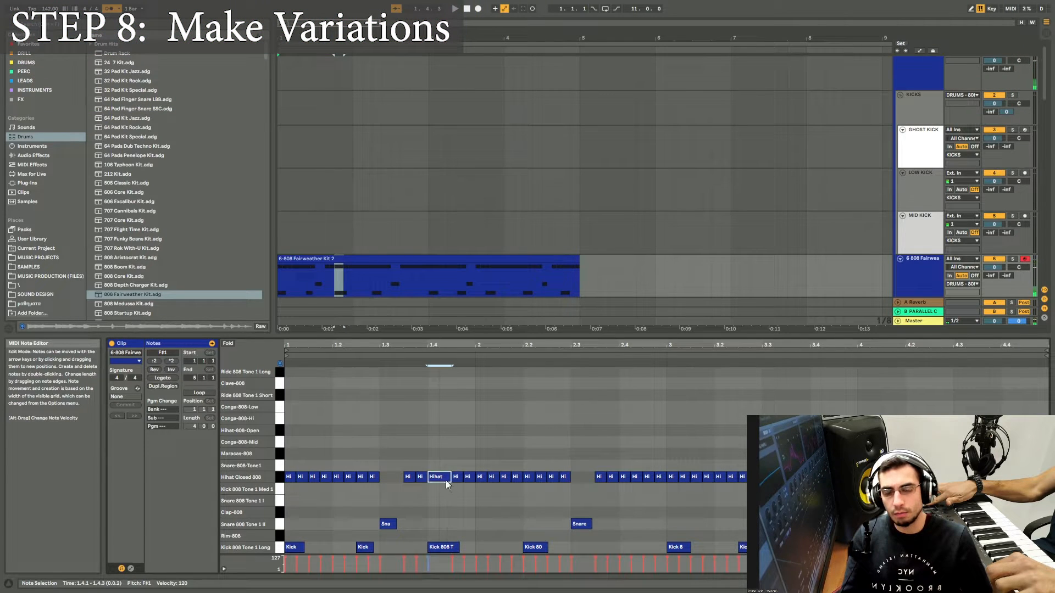
key(ctrl+d)
key(ctrl+d)
key(ctrl+d)
key(ctrl+d)
key(ctrl+d)
key(space)
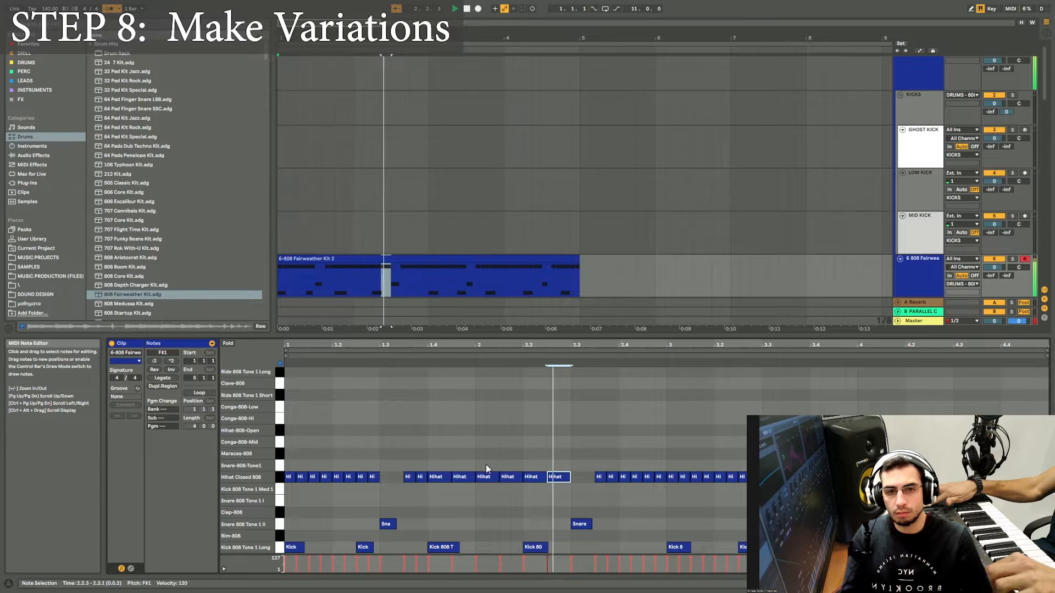
key(space)
Duplicate the longer hi-hats from 2.3.3 through bar 3, delete the one on the snare at 3.3.1, and play back the variation
drag(563, 463, 610, 480)
key(ctrl+d)
click(773, 477)
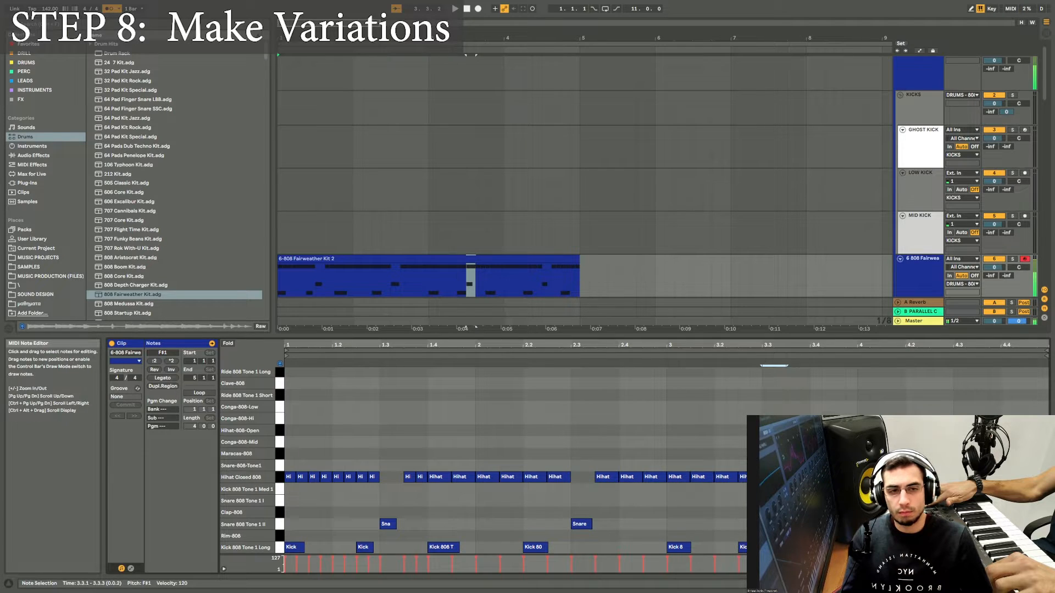
key(Delete)
key(space)
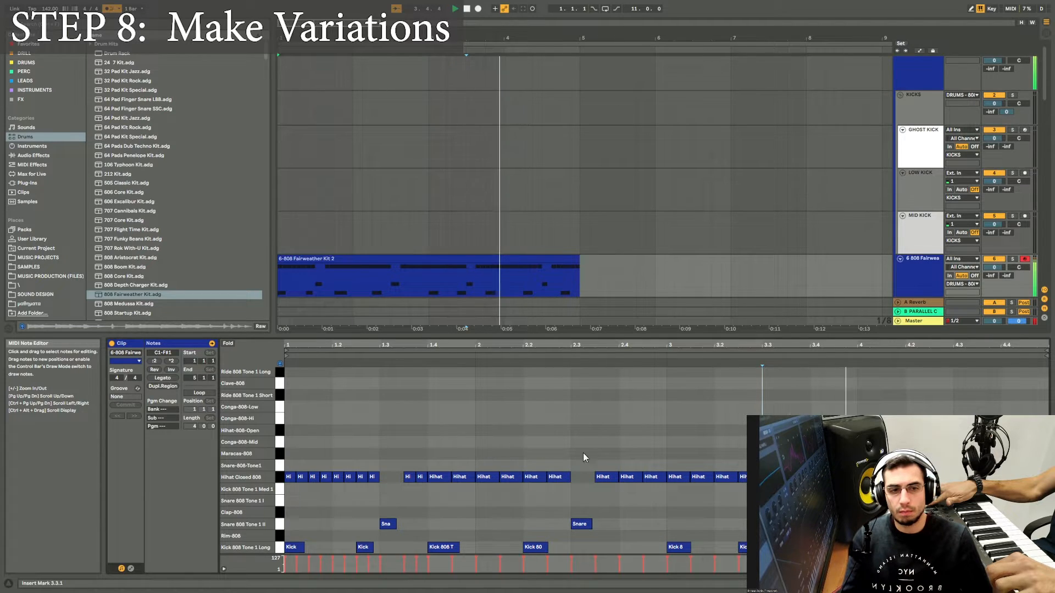
key(space)
Duplicate the longer hi-hats across bar 4, delete the one on the snare at 4.3.1, and play the pattern to its end
drag(763, 460, 867, 478)
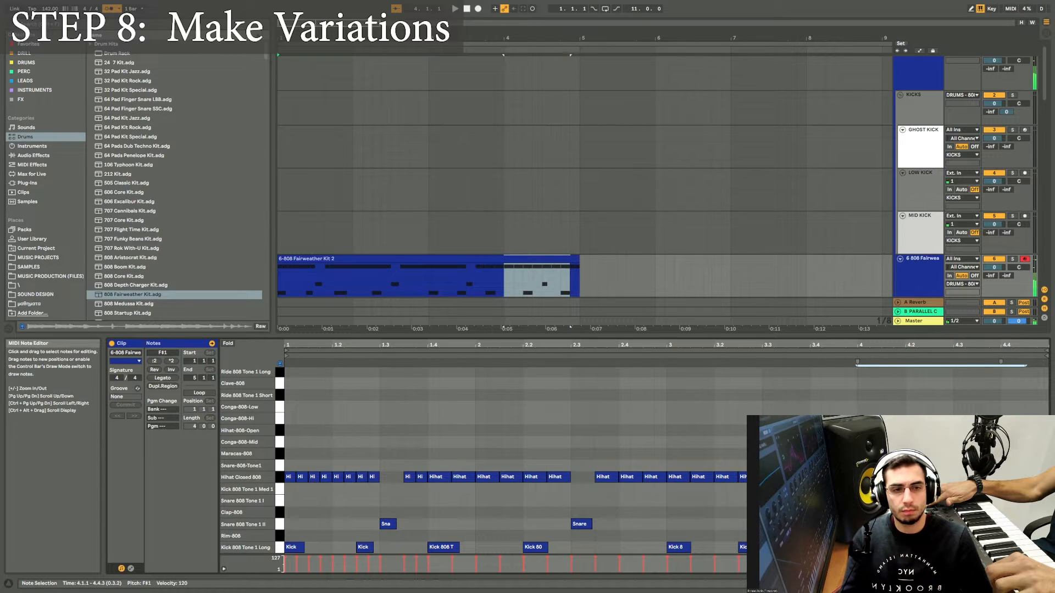
drag(978, 466, 955, 488)
key(Delete)
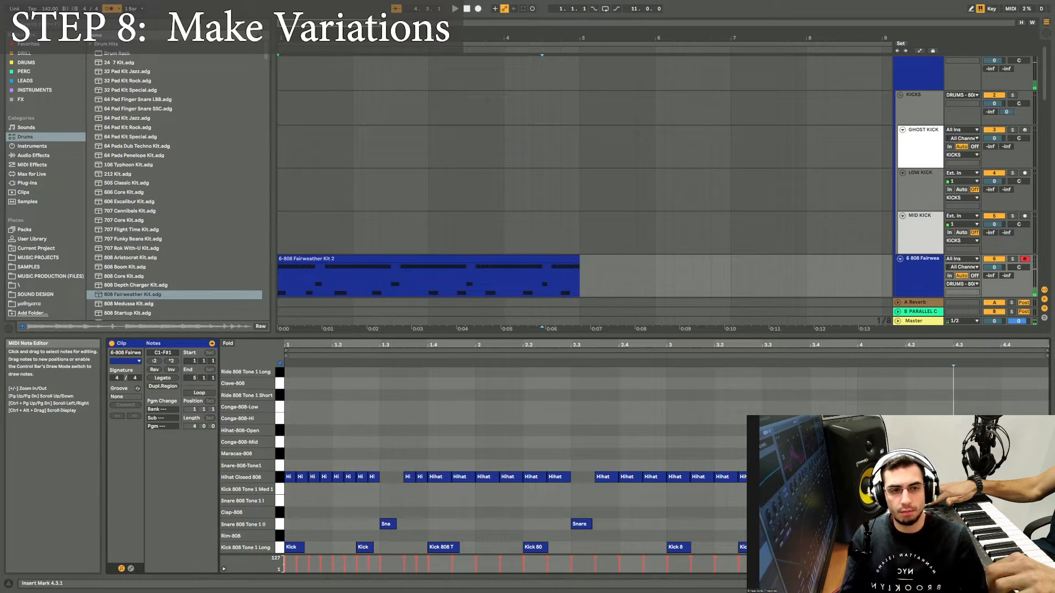
key(space)
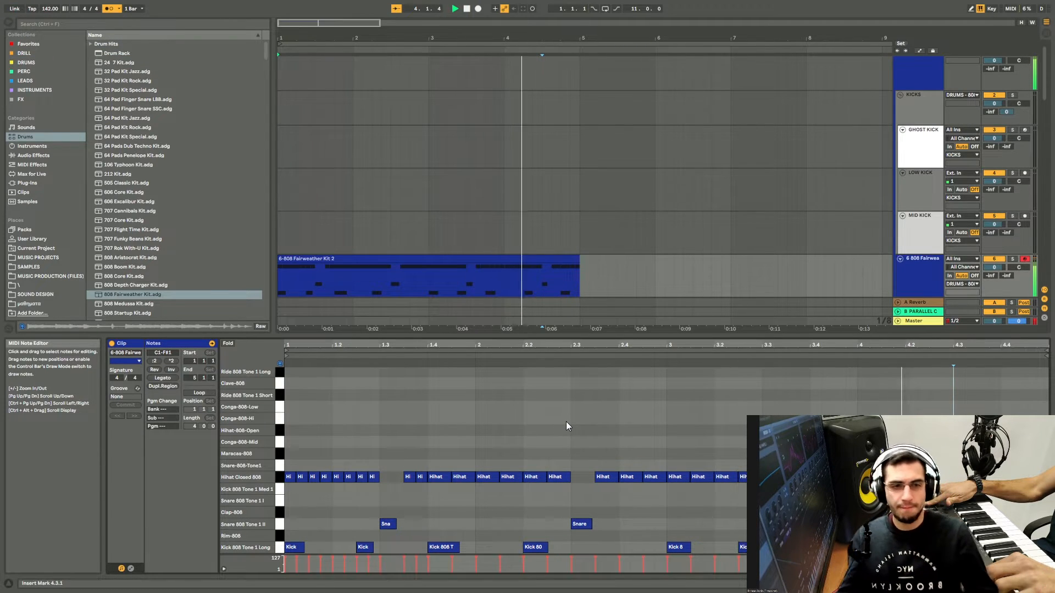
key(space)
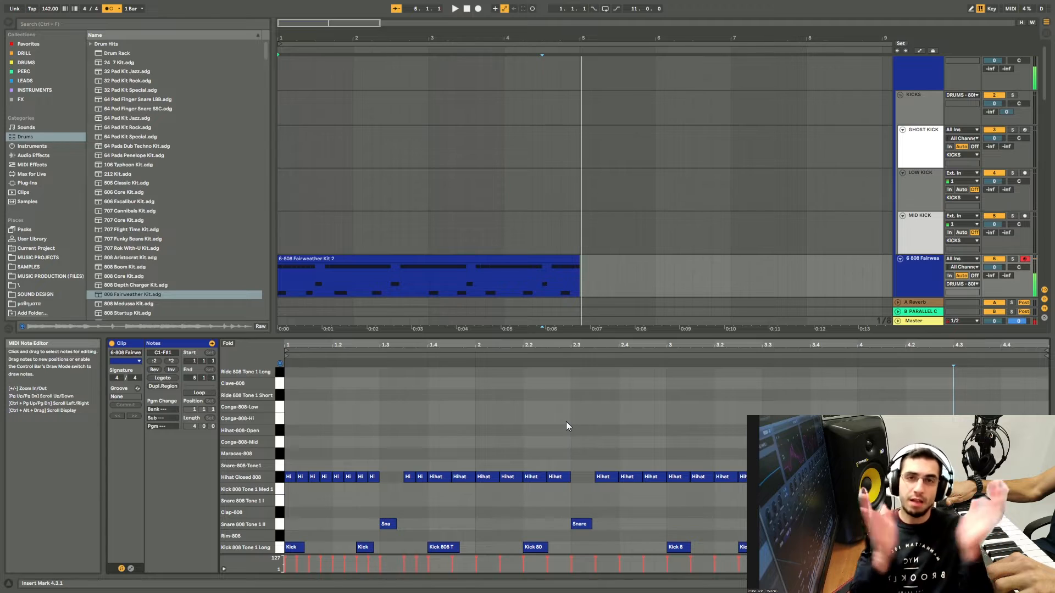